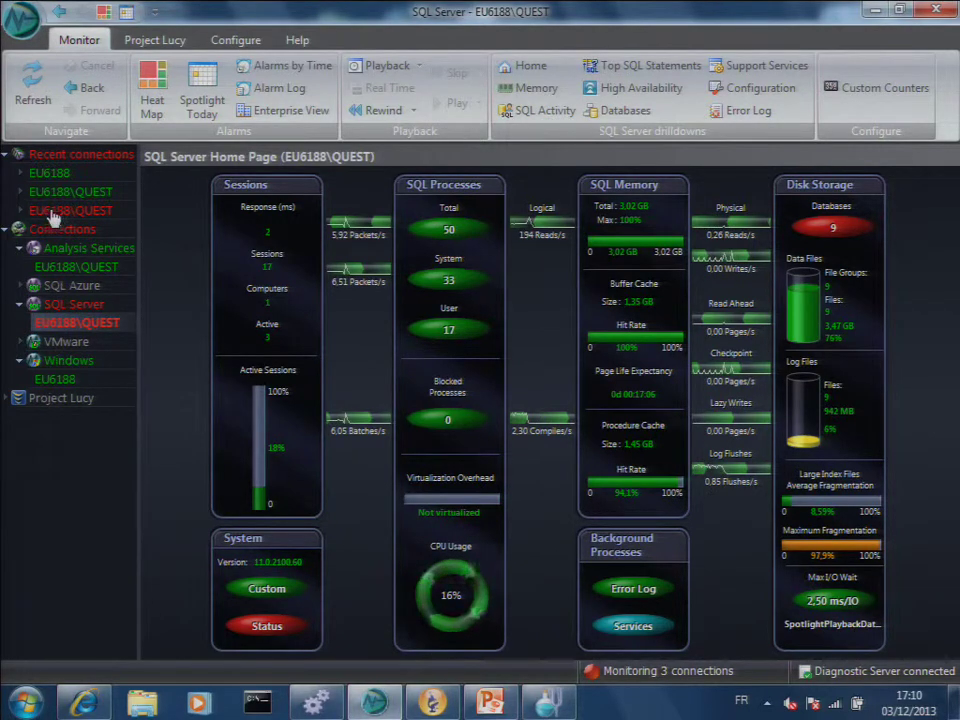
# Open the All Connections enterprise view, check the alarms on the red EU6188\QUEST SQL Server, and open its home page
pyautogui.click(294, 116)
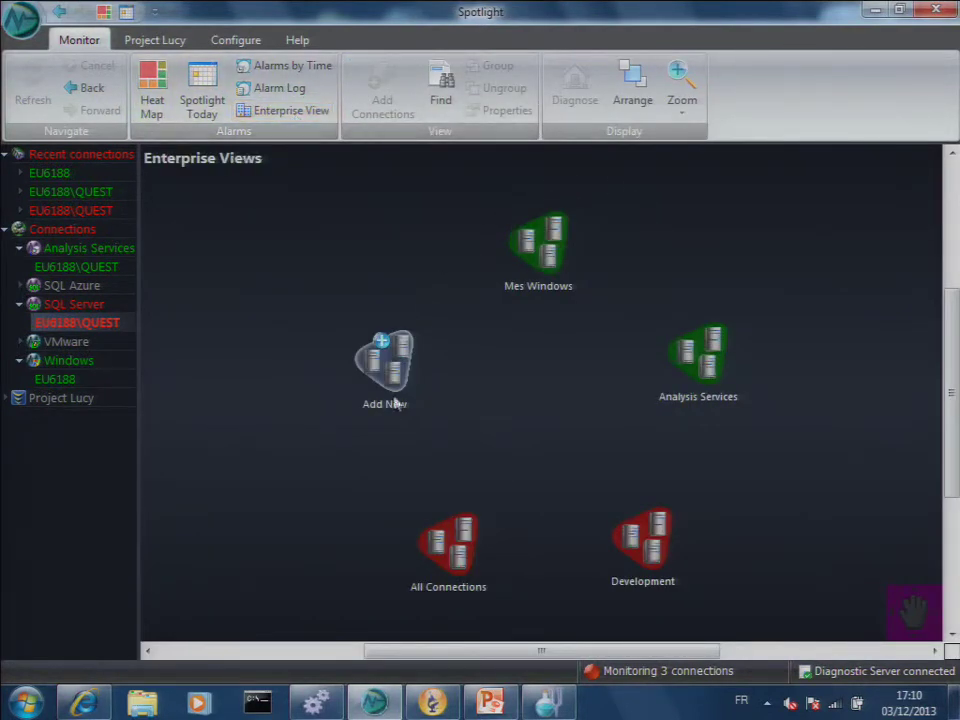
pyautogui.doubleClick(456, 553)
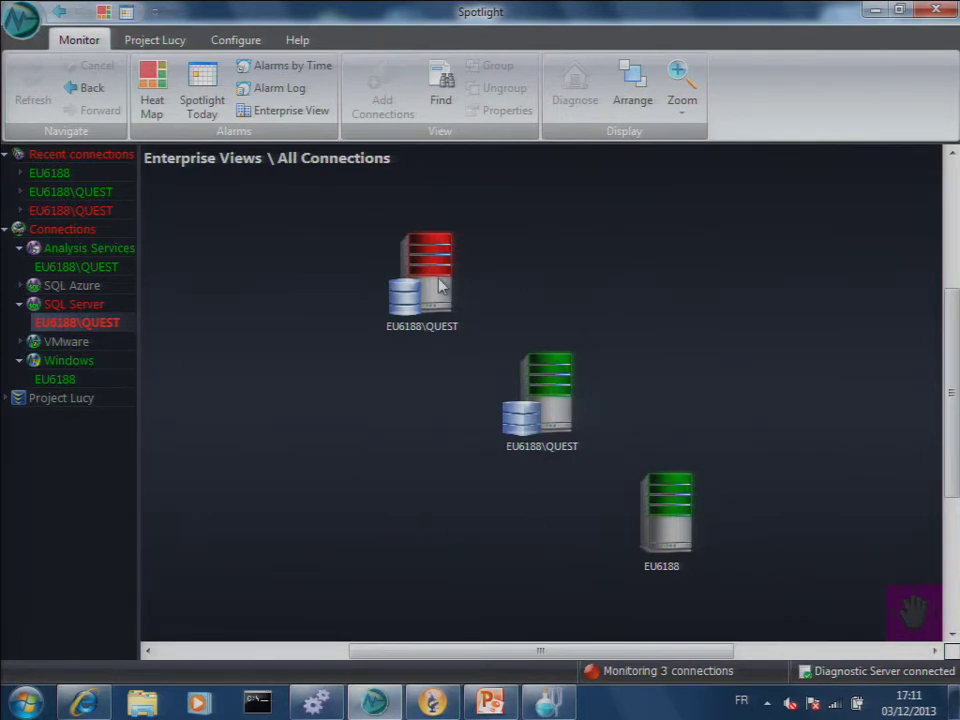
pyautogui.moveTo(443, 287)
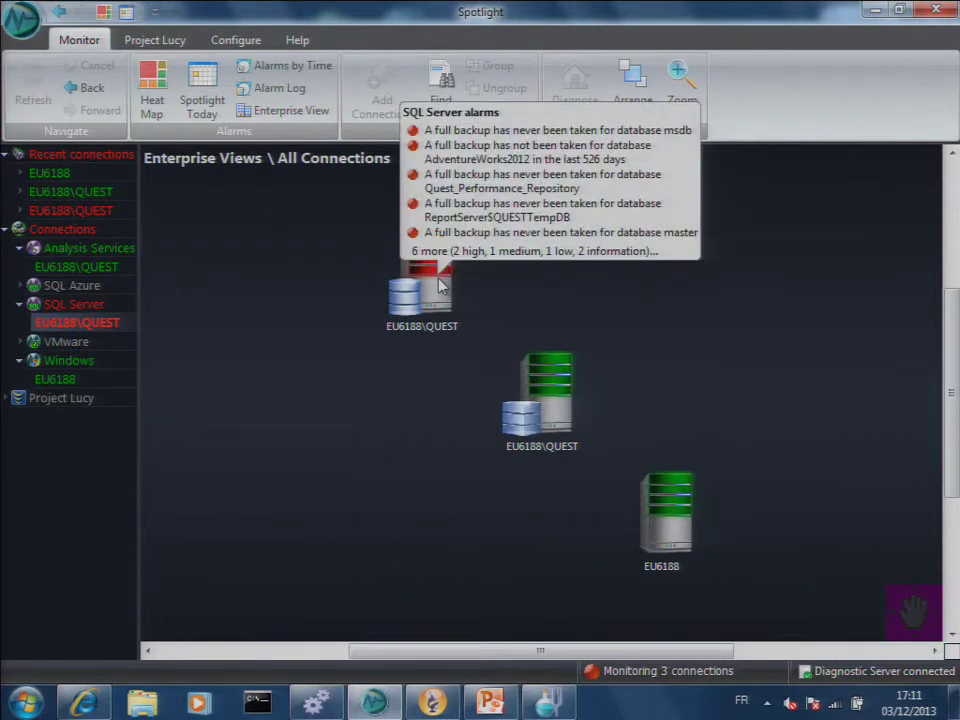
pyautogui.doubleClick(436, 272)
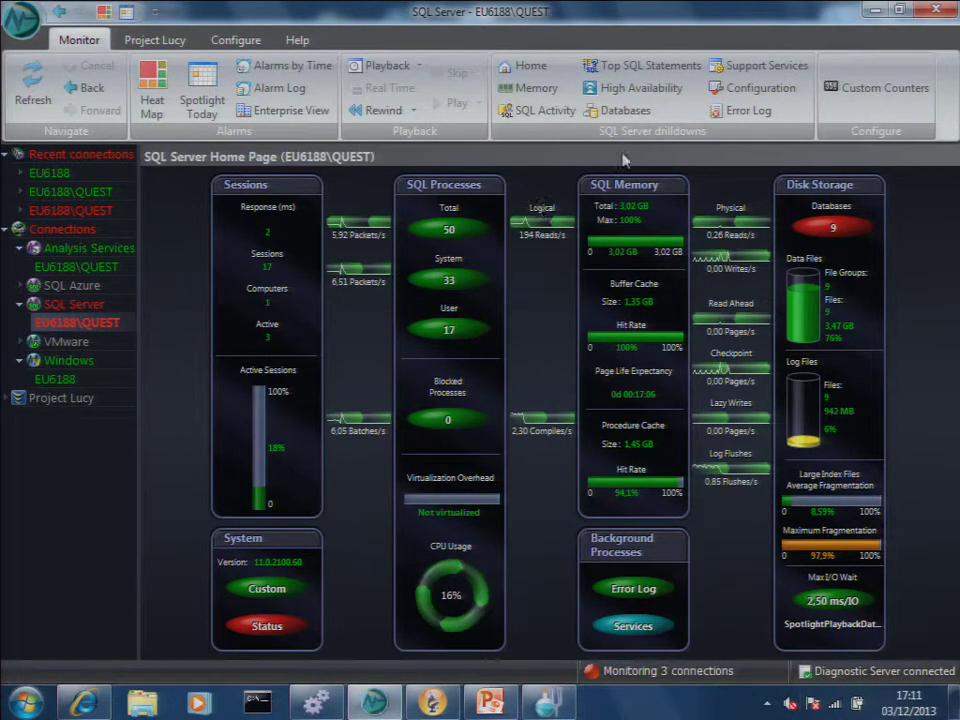
# Show the full backup alarms on the Databases indicator, enlarge the alarm window, and read the alarm's explanation
pyautogui.click(830, 240)
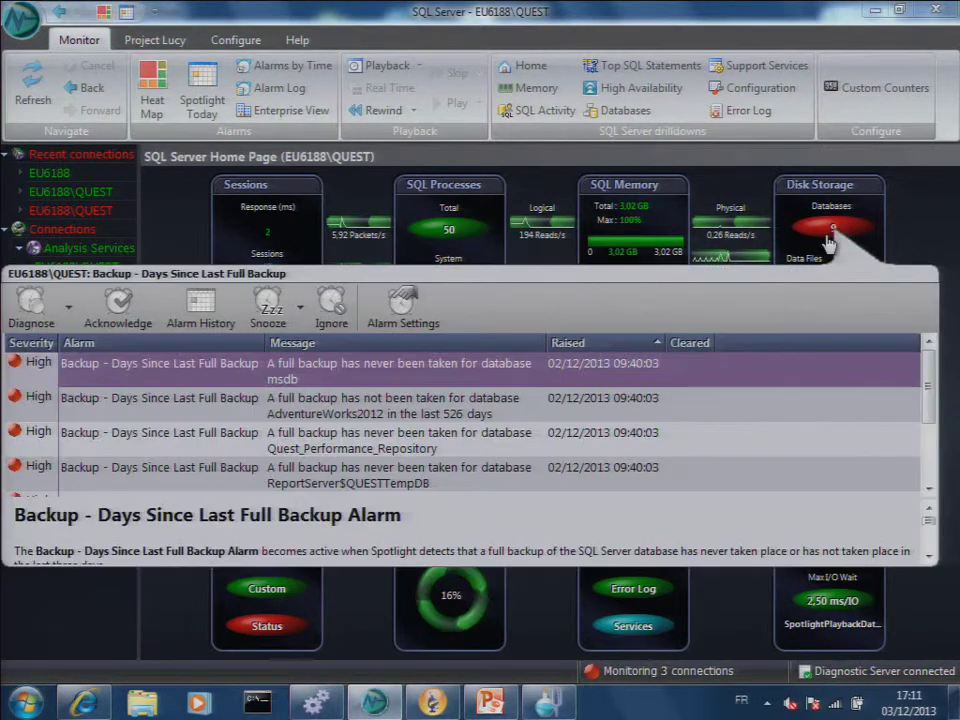
pyautogui.moveTo(612, 284); pyautogui.dragTo(640, 201)
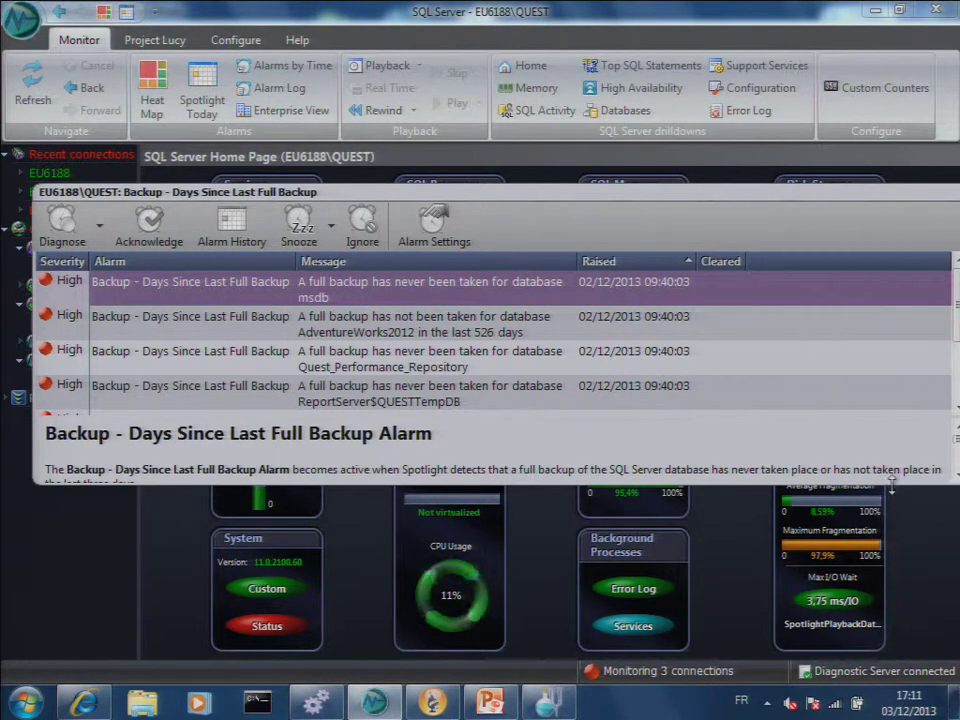
pyautogui.moveTo(891, 487); pyautogui.dragTo(891, 624)
pyautogui.scroll(-2, 473, 503)
pyautogui.scroll(3, 465, 504)
pyautogui.scroll(-3, 193, 482)
pyautogui.scroll(-3, 193, 478)
pyautogui.scroll(4, 193, 478)
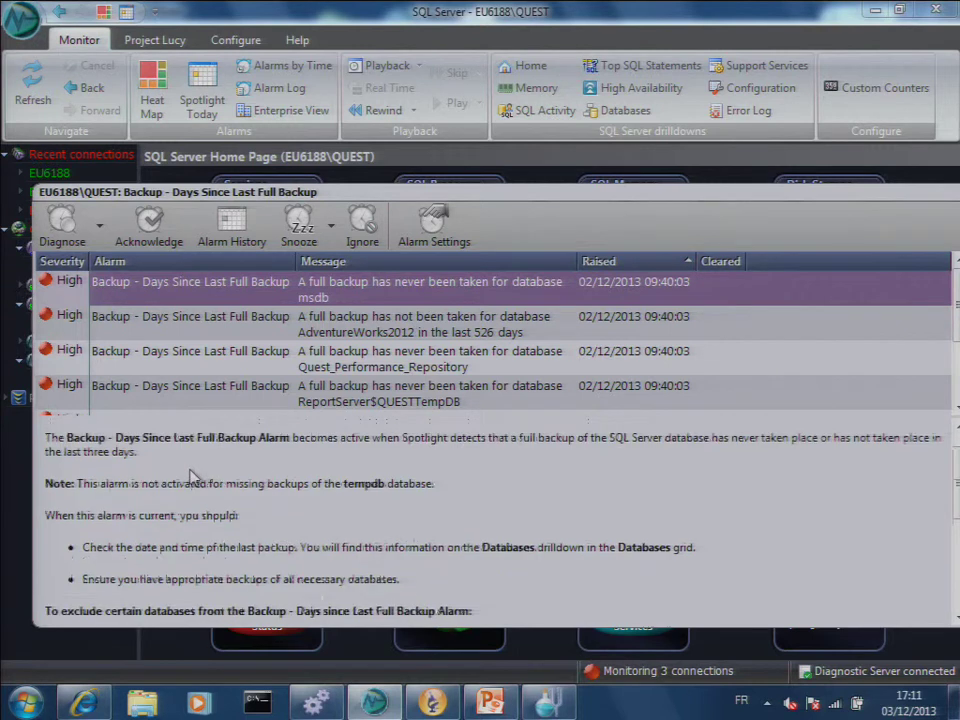
pyautogui.scroll(1, 193, 478)
# Diagnose the msdb full backup alarm with the Backup Status view
pyautogui.click(99, 226)
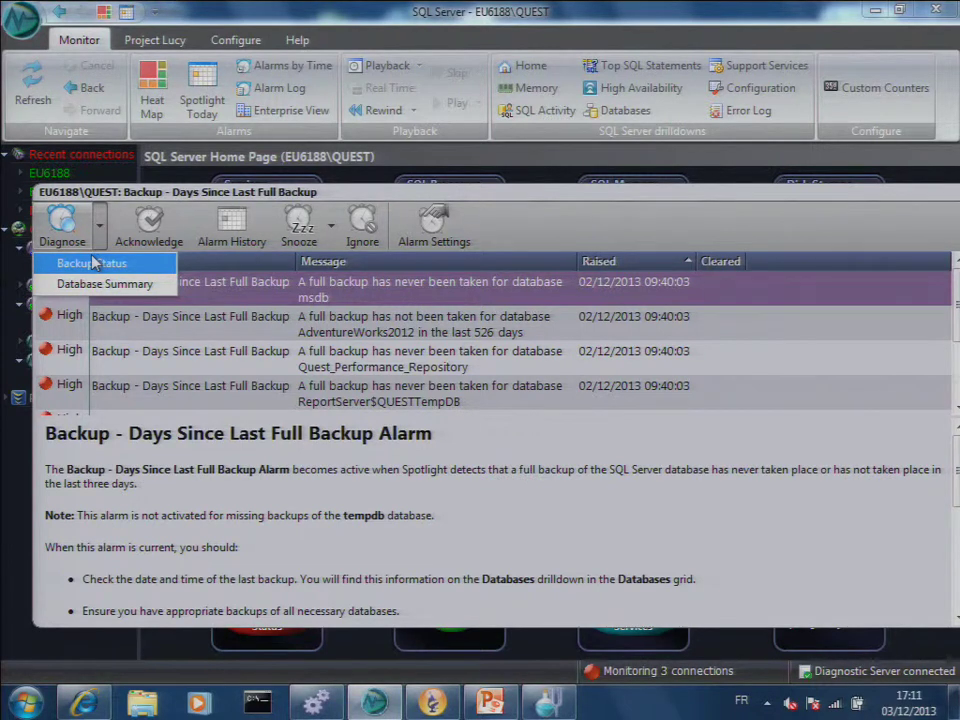
pyautogui.click(92, 262)
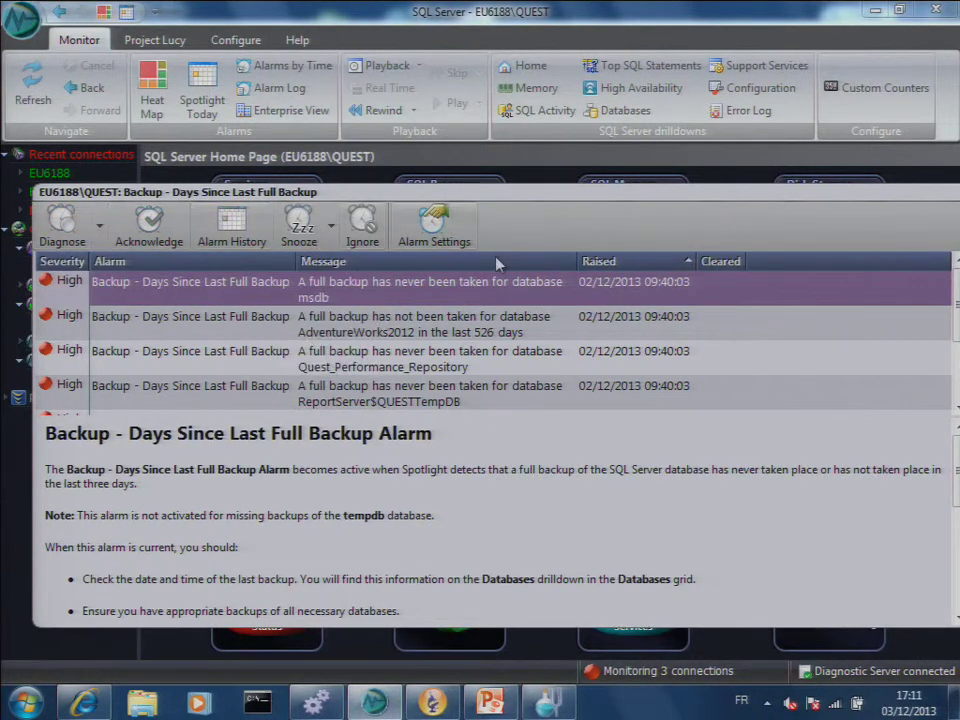
pyautogui.click(62, 220)
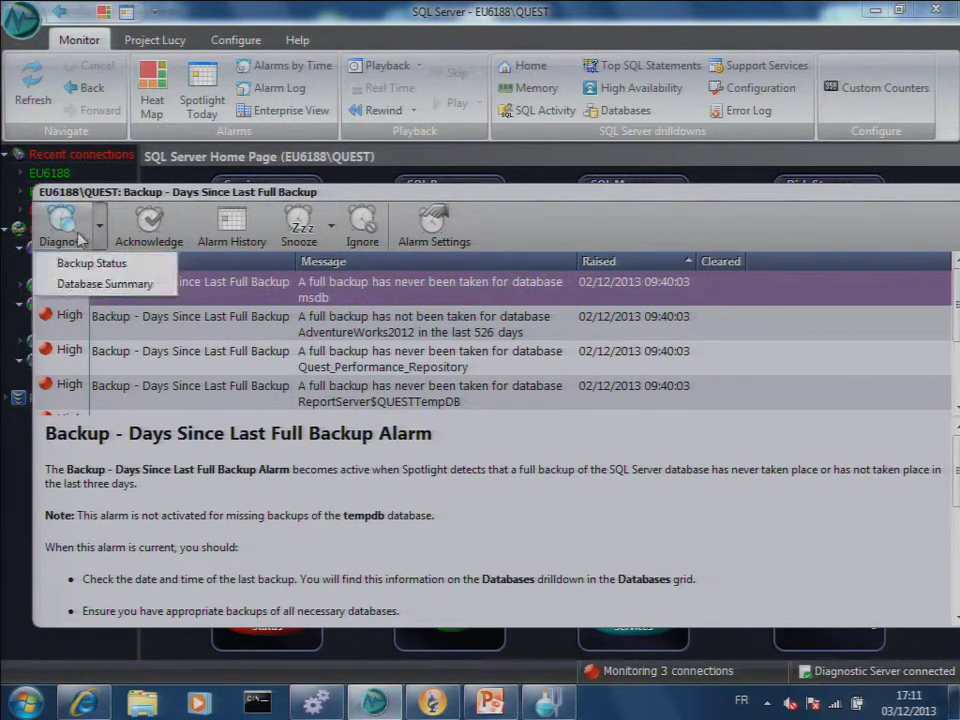
pyautogui.click(84, 270)
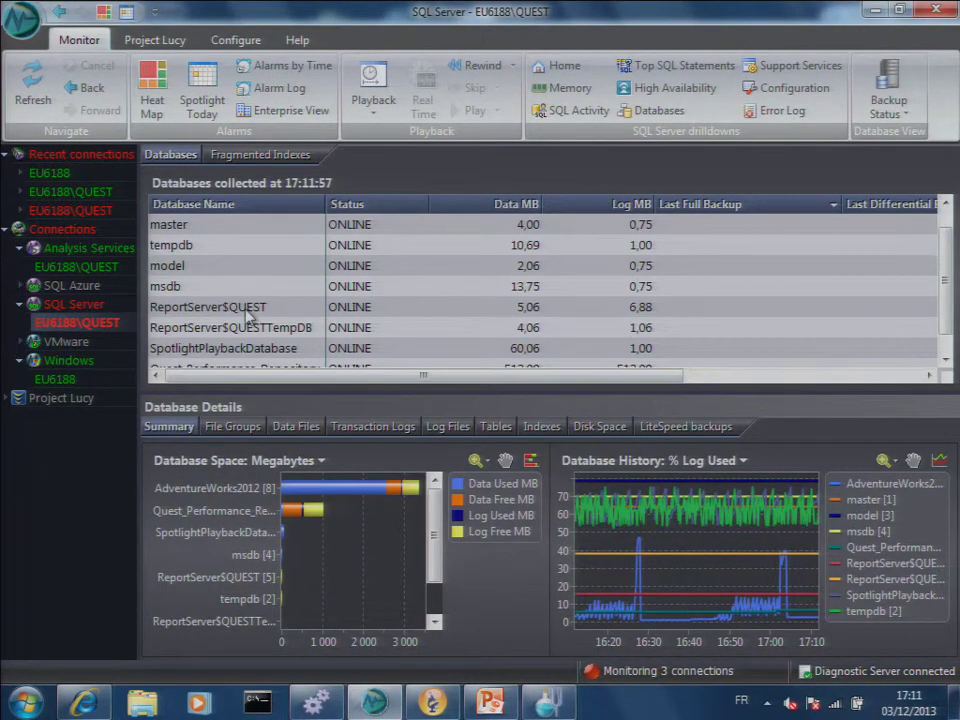
# Examine the file groups of SpotlightPlaybackDatabase in the database details
pyautogui.click(278, 348)
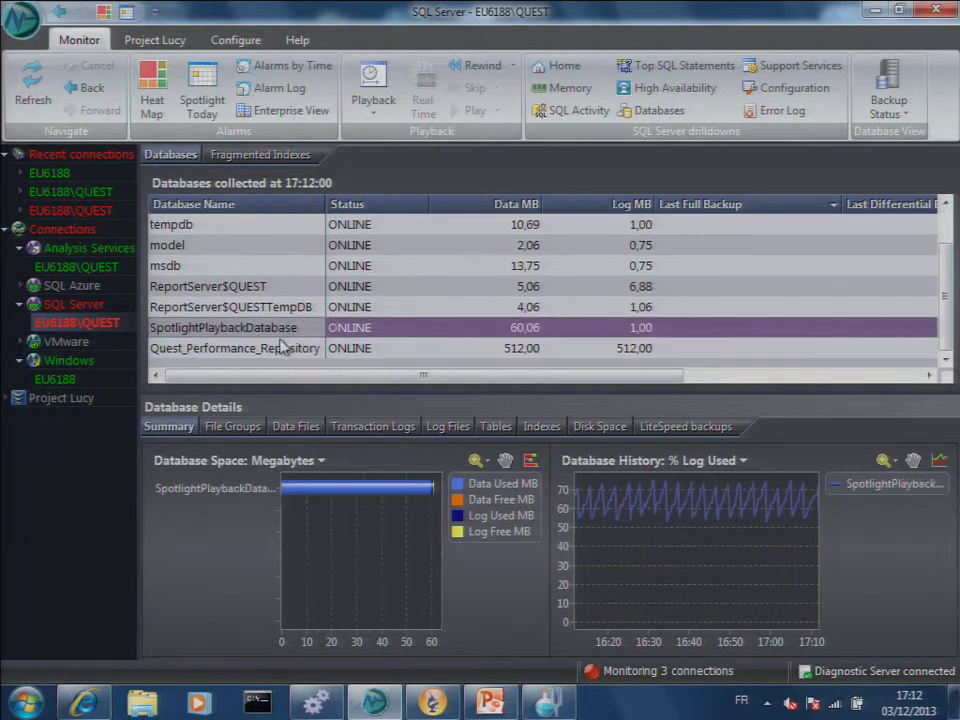
pyautogui.click(233, 426)
pyautogui.click(252, 495)
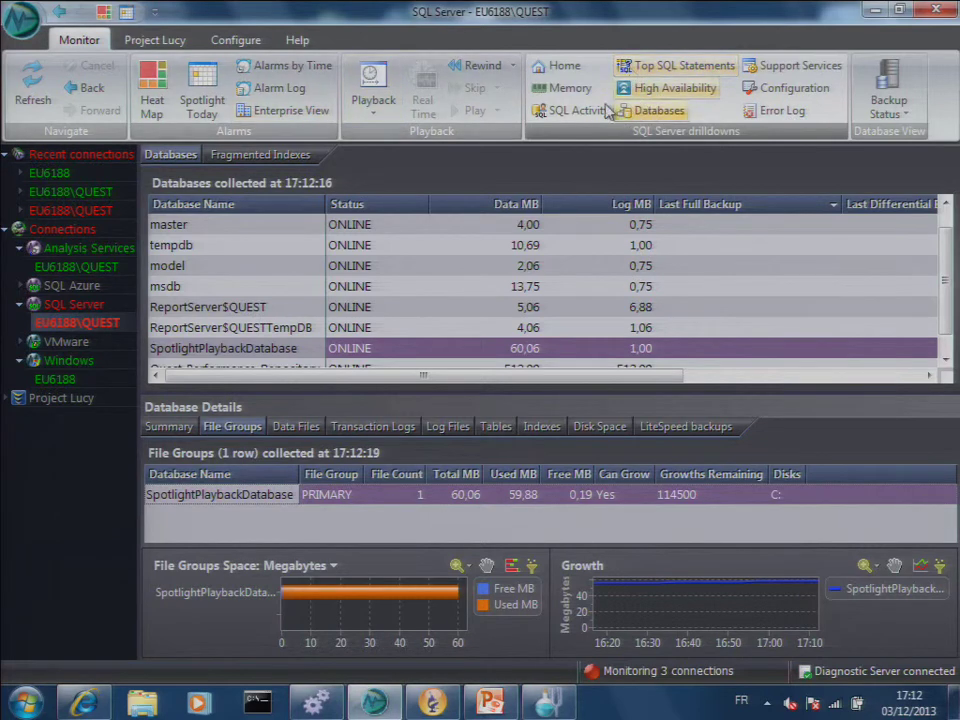
# Return to the SQL Server home page and review the Memory drilldown's summary, buffer cache and procedure cache
pyautogui.click(562, 67)
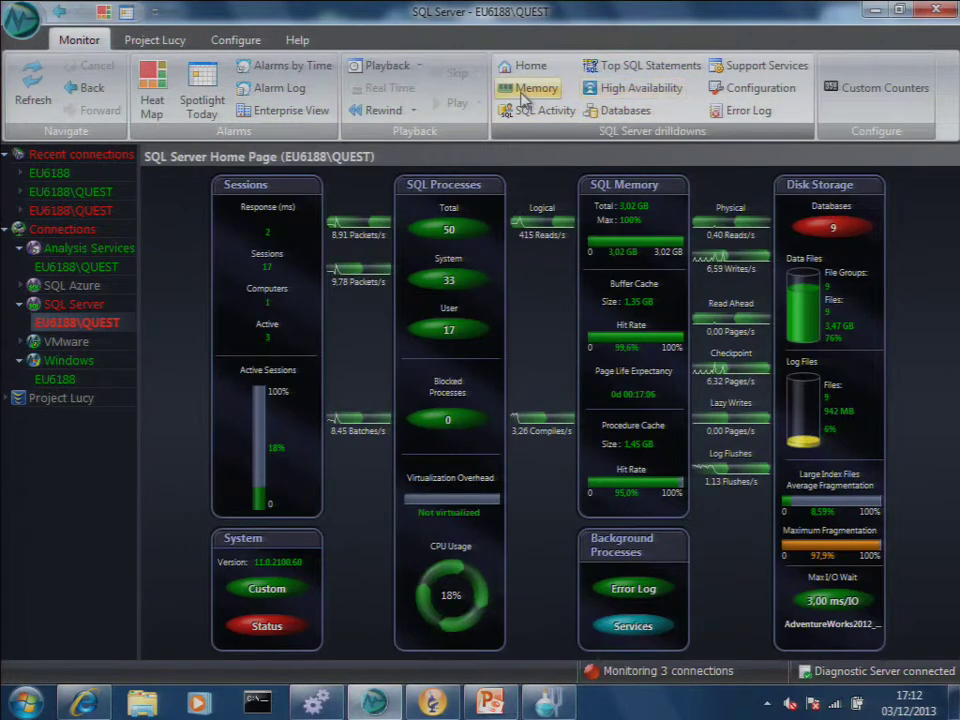
pyautogui.click(545, 88)
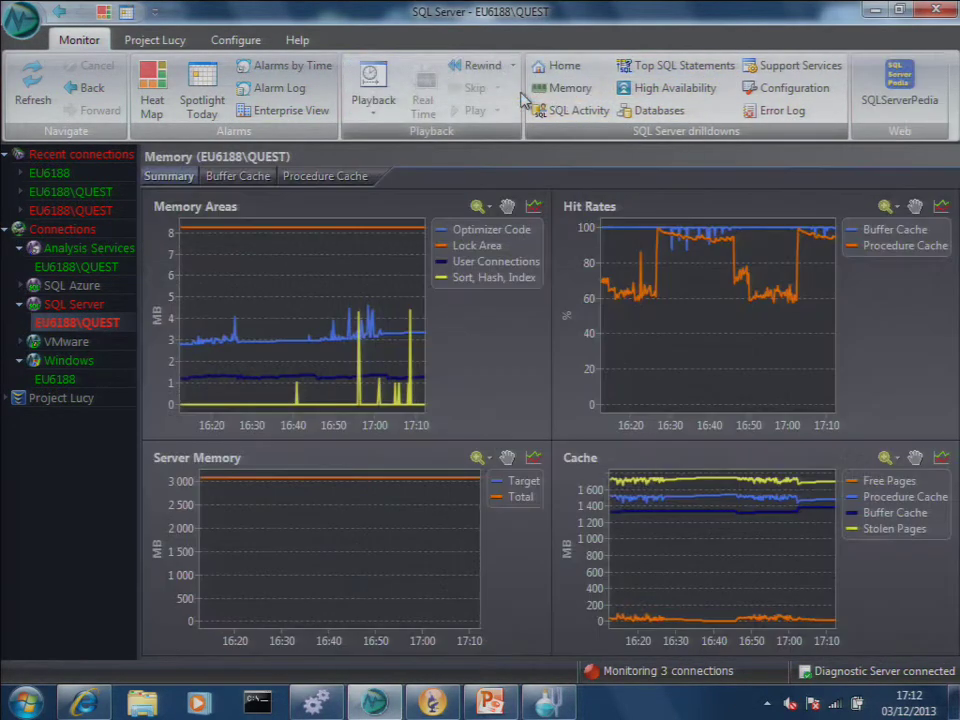
pyautogui.click(257, 177)
pyautogui.click(326, 177)
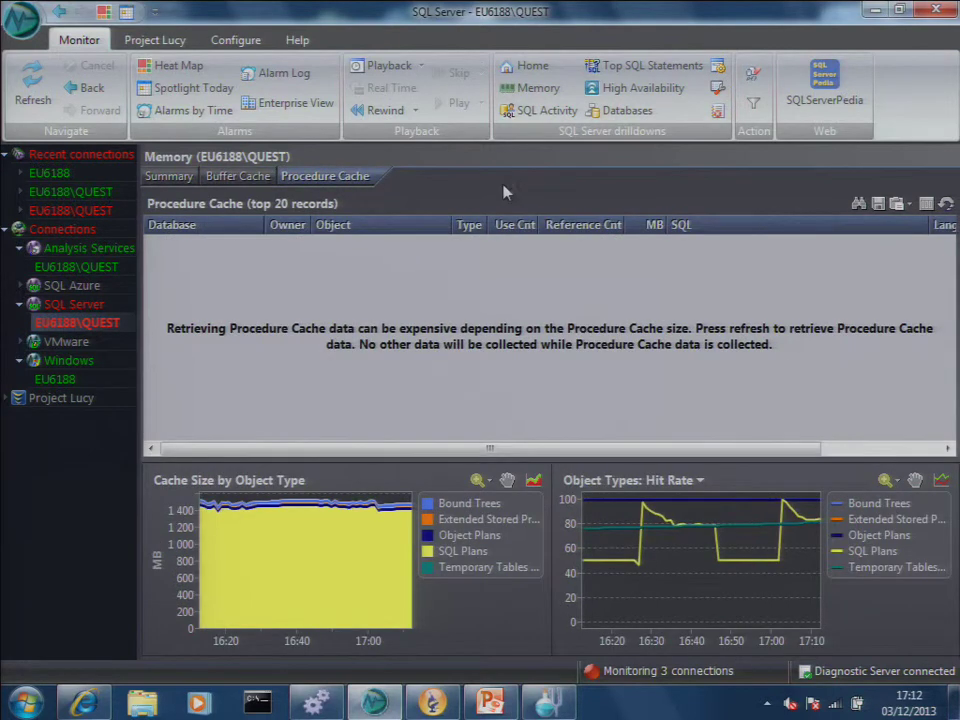
# List the Top SQL Statements and show the full text of the DELETE FROM C_Customer statement
pyautogui.click(618, 70)
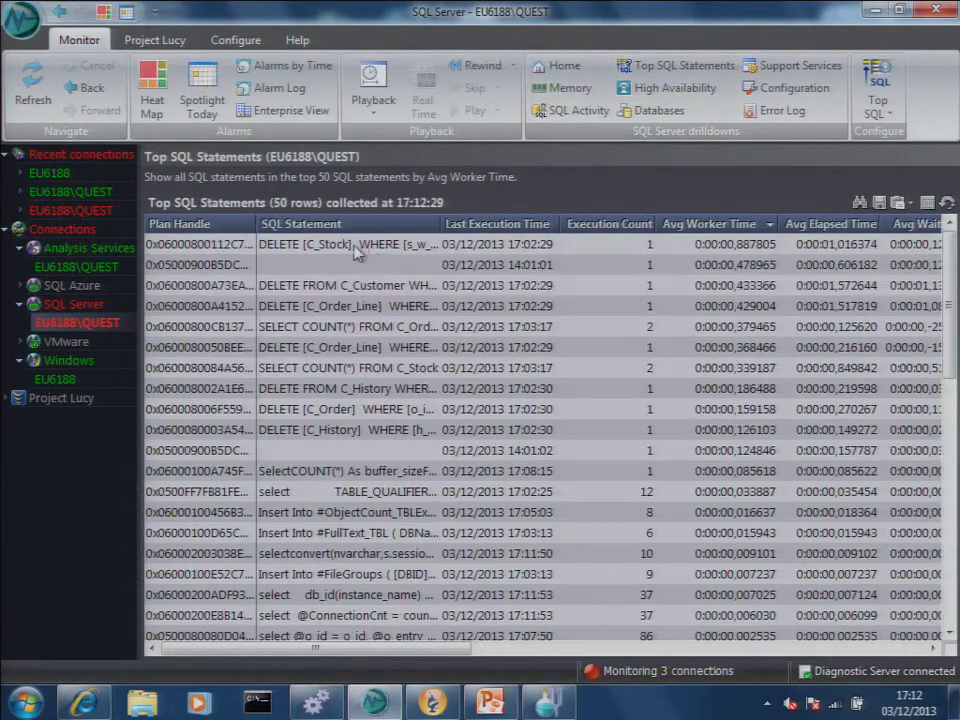
pyautogui.click(231, 246)
pyautogui.click(245, 265)
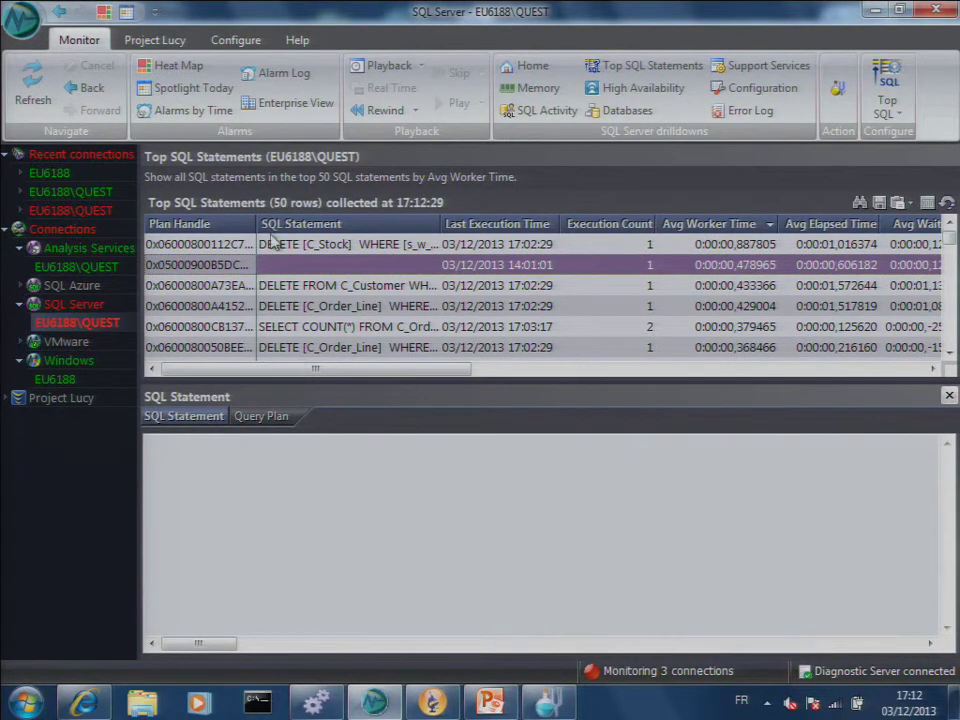
pyautogui.click(313, 285)
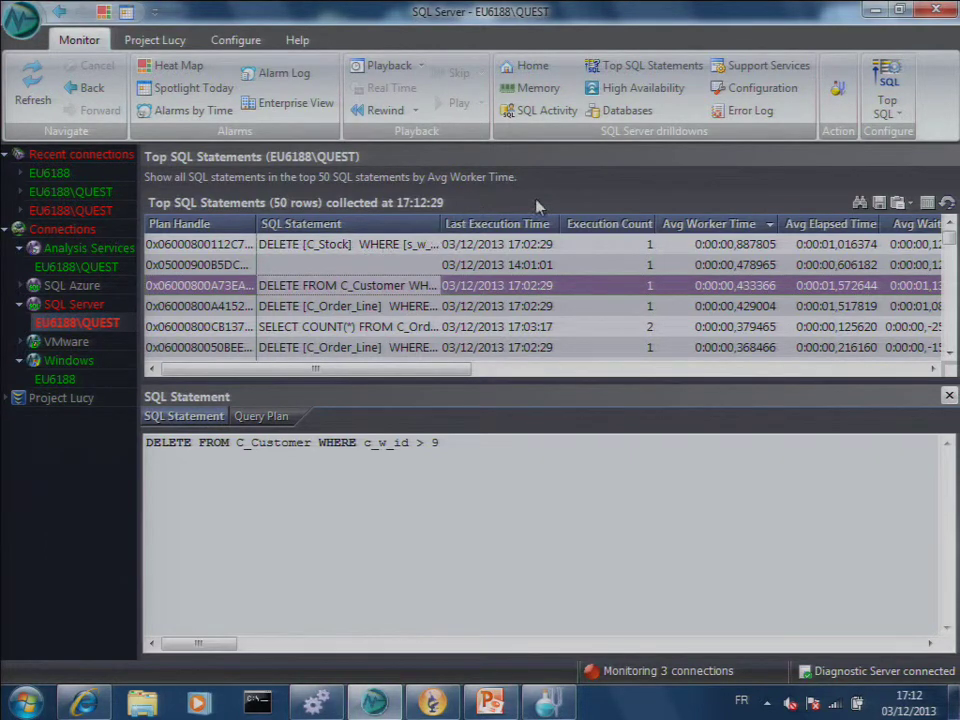
# Compare the SQL text and the query plan of the selected C_Customer delete statement
pyautogui.click(265, 423)
pyautogui.click(163, 415)
pyautogui.moveTo(183, 446); pyautogui.dragTo(465, 443)
pyautogui.click(476, 447)
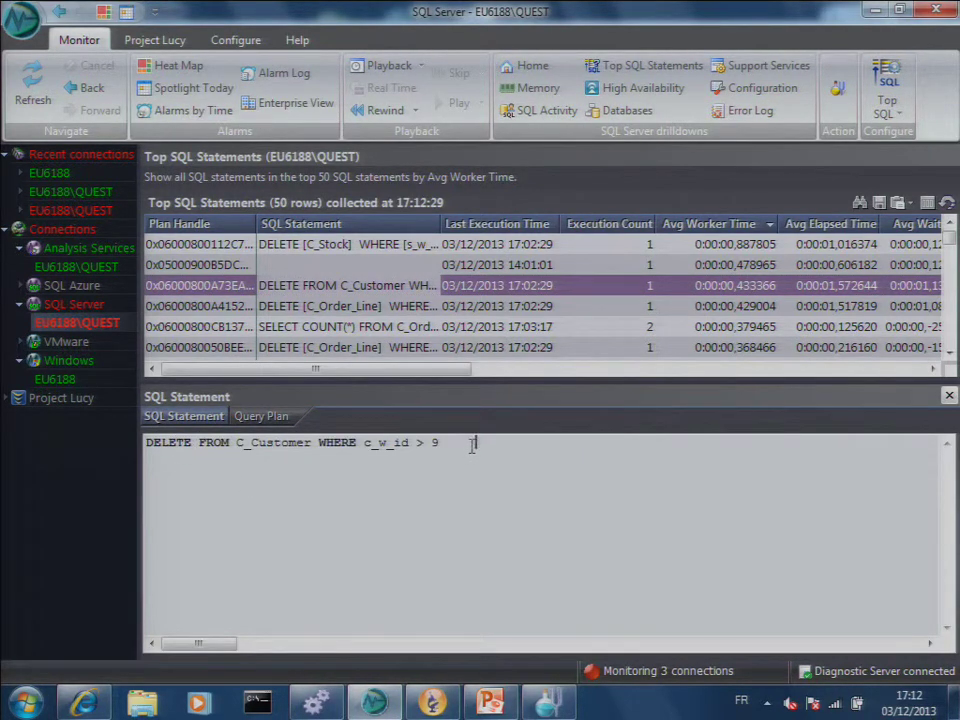
pyautogui.click(265, 418)
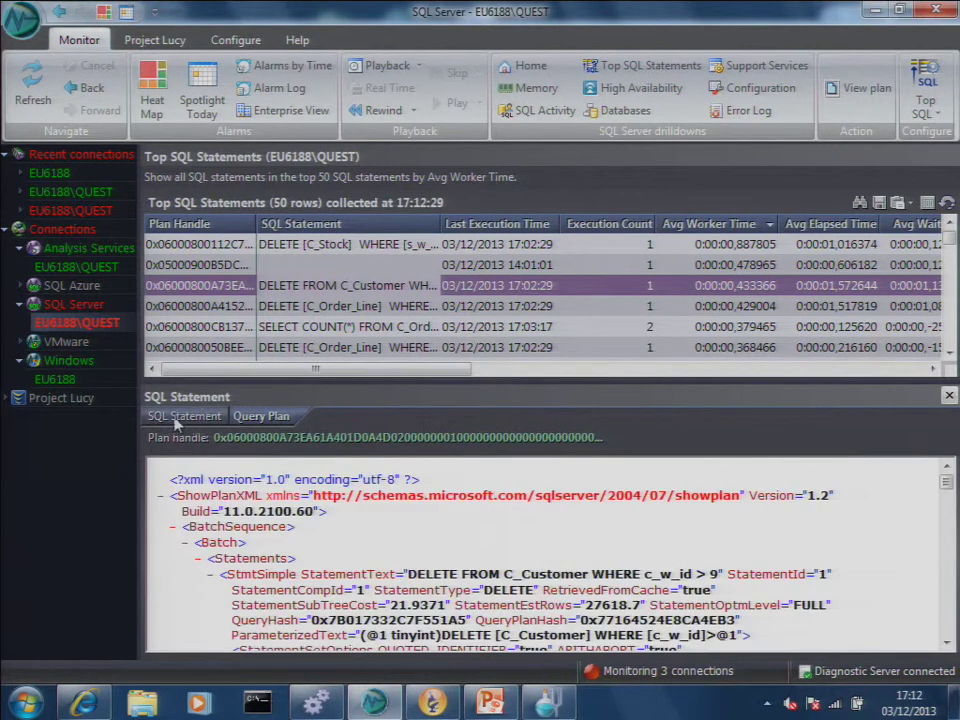
pyautogui.click(176, 418)
pyautogui.click(242, 418)
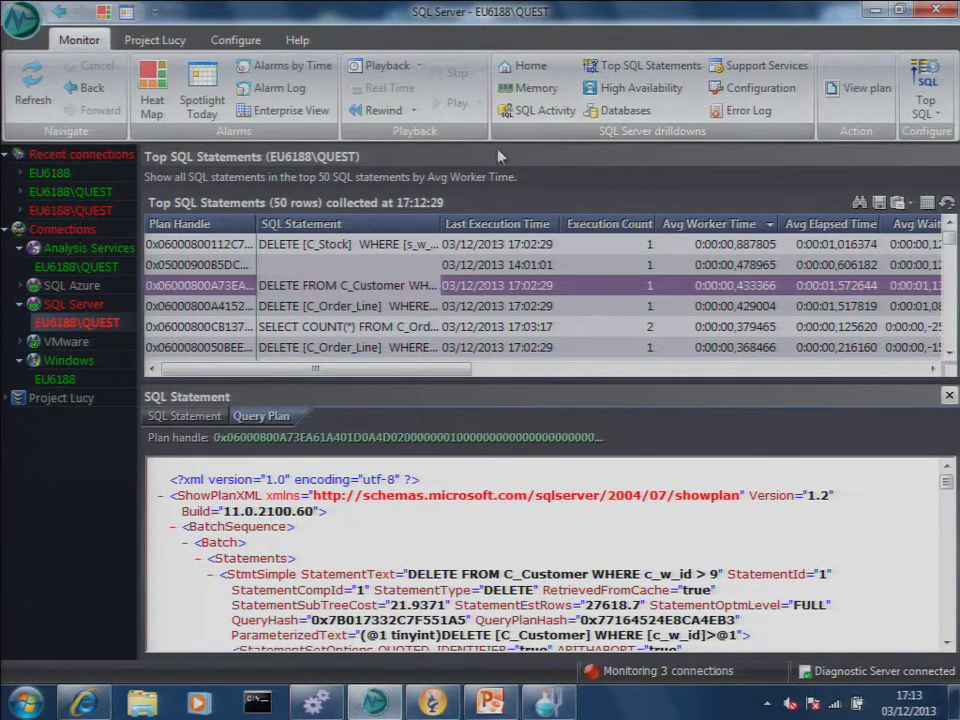
# Look at the High Availability drilldown, and list the Fragmented Indexes in the Databases drilldown
pyautogui.click(632, 88)
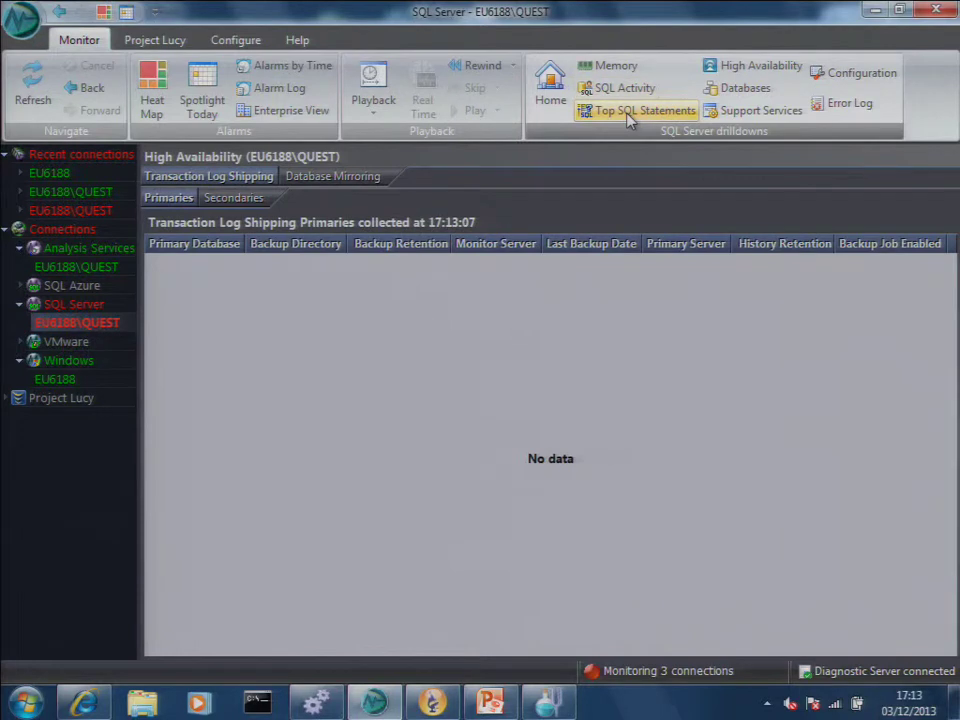
pyautogui.click(745, 89)
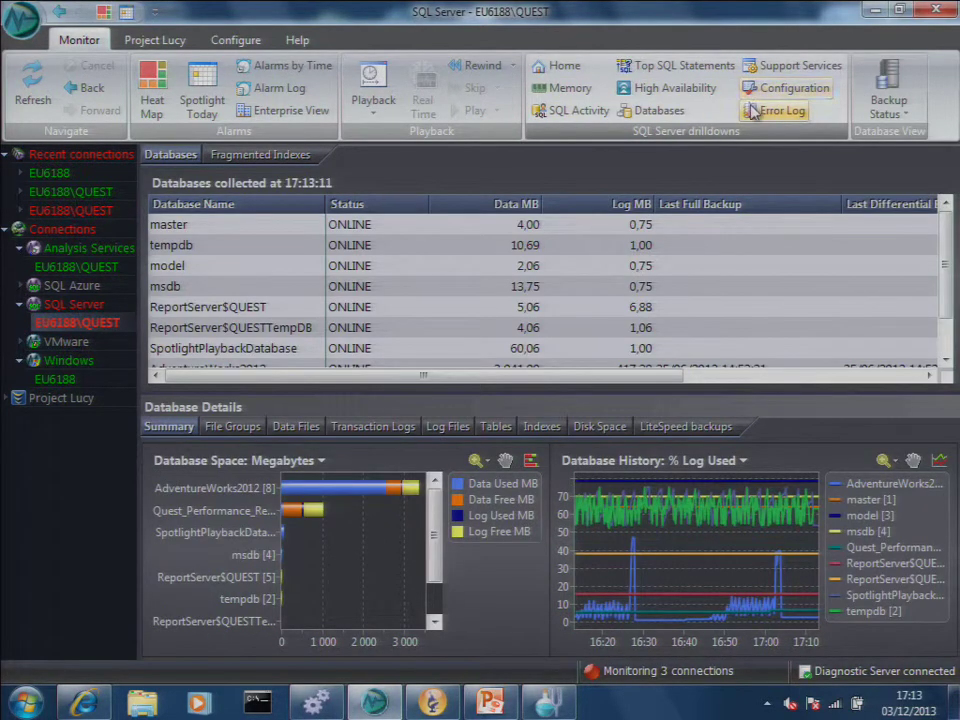
pyautogui.click(246, 158)
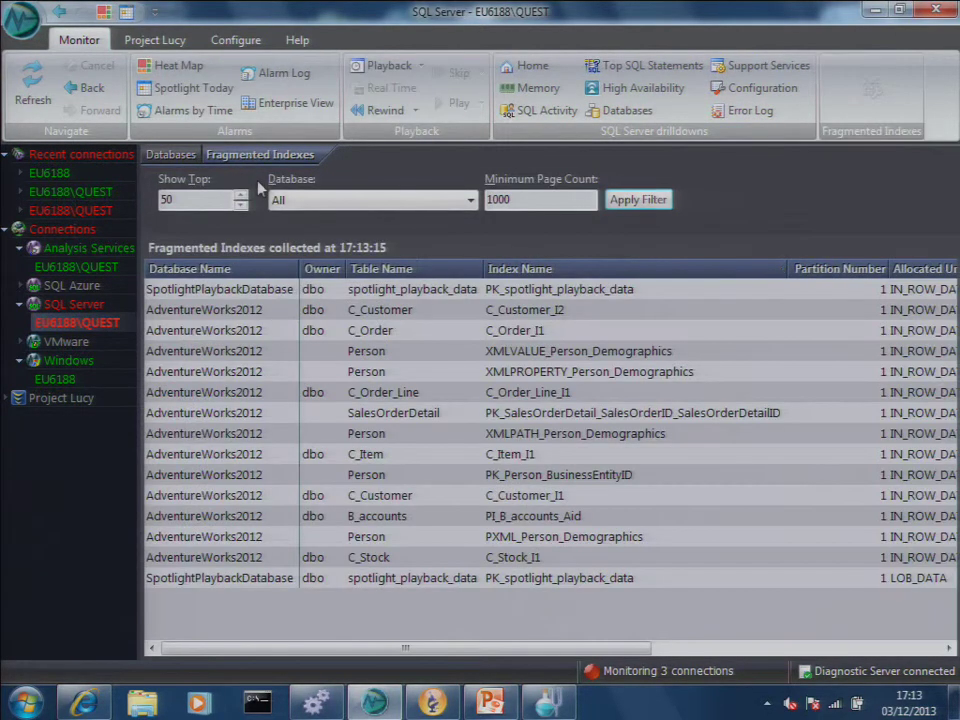
# Show the Maximum Fragmentation alarm on the SQL Server home page and diagnose it
pyautogui.click(510, 68)
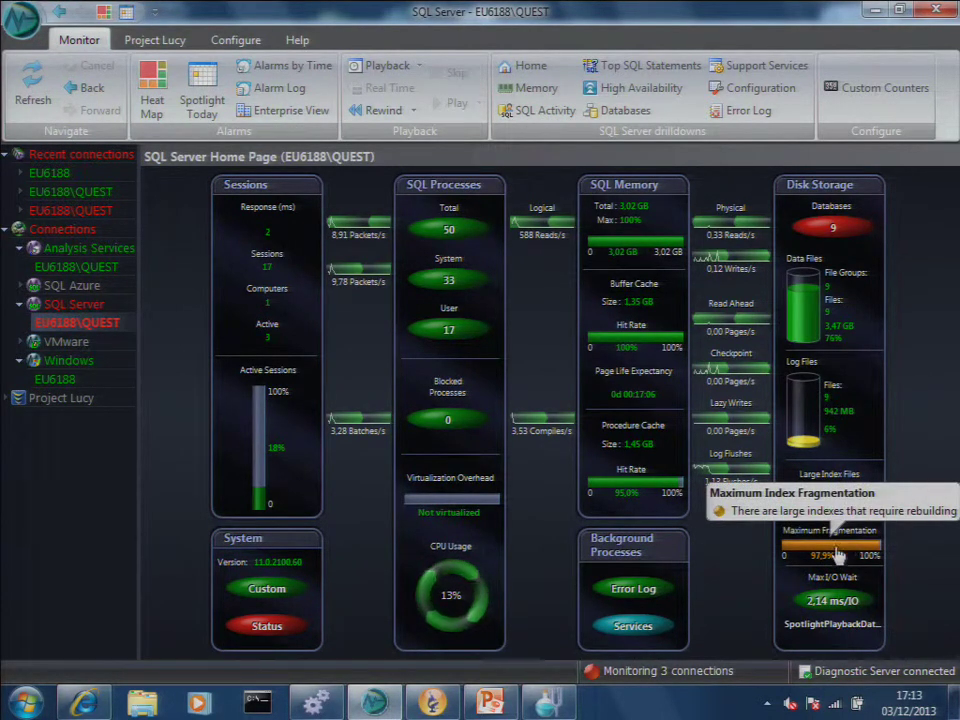
pyautogui.click(840, 552)
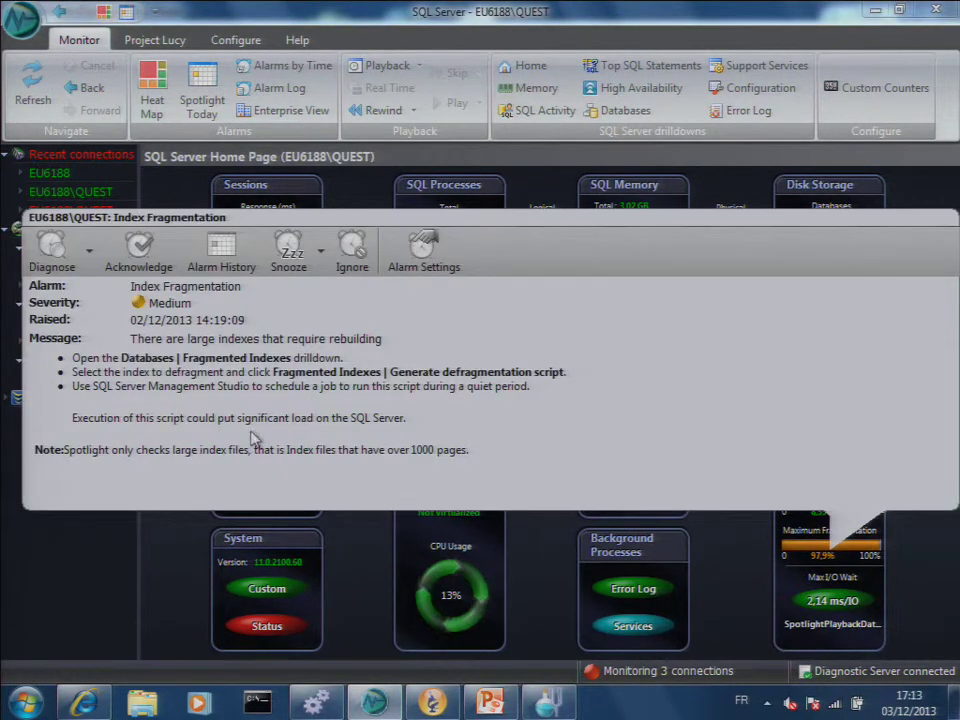
pyautogui.click(58, 250)
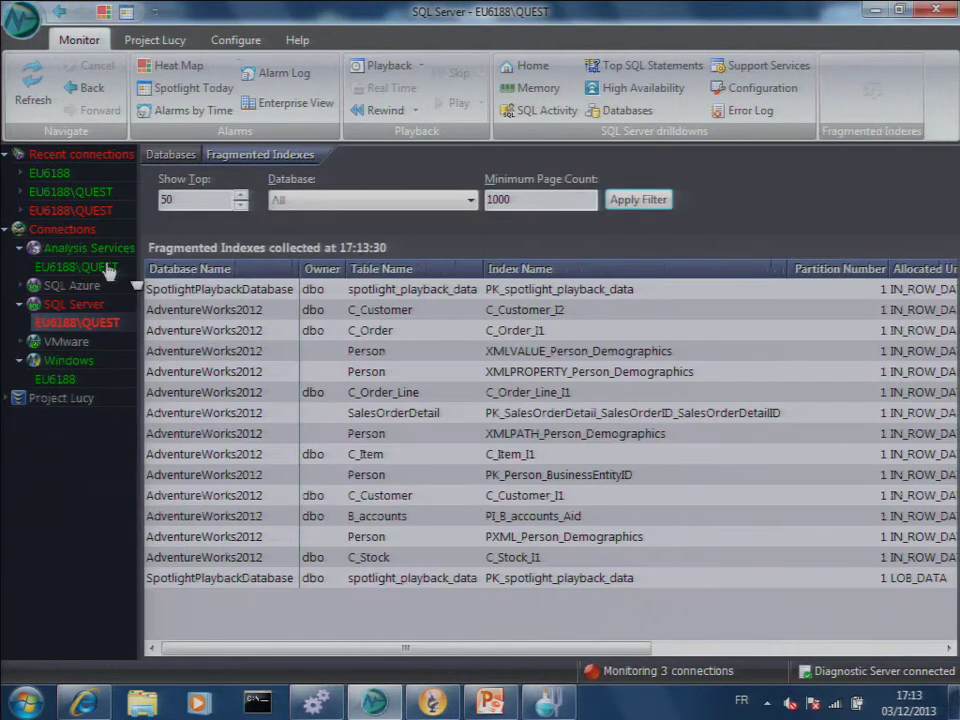
# Generate the defragmentation script for the first PK_spotlight_playback_data index in the list, view it, and close it
pyautogui.click(280, 293)
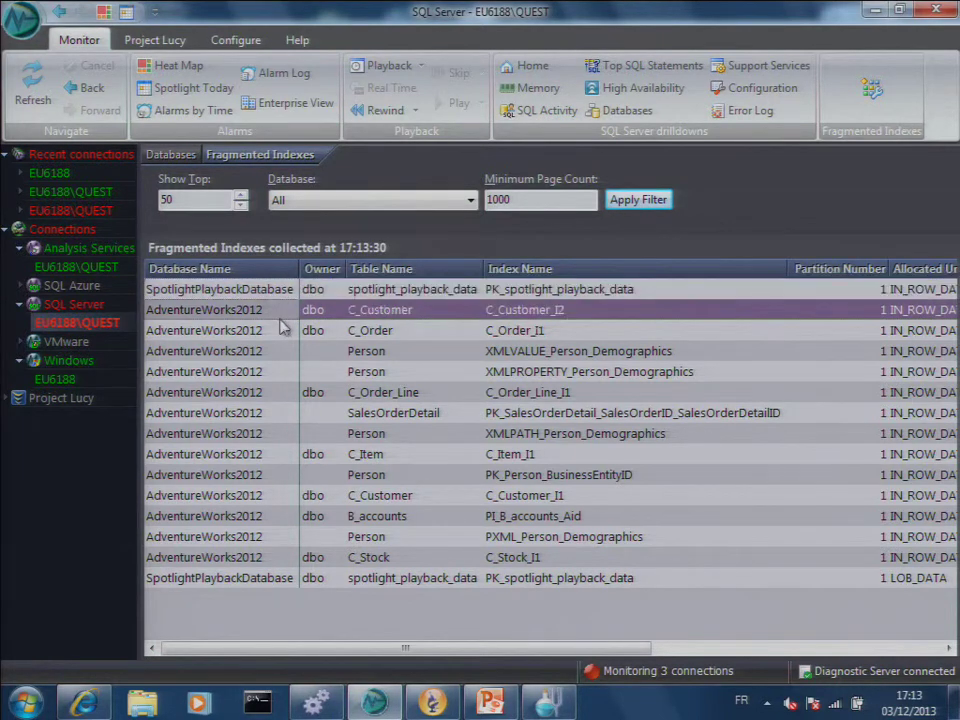
pyautogui.rightClick(375, 290)
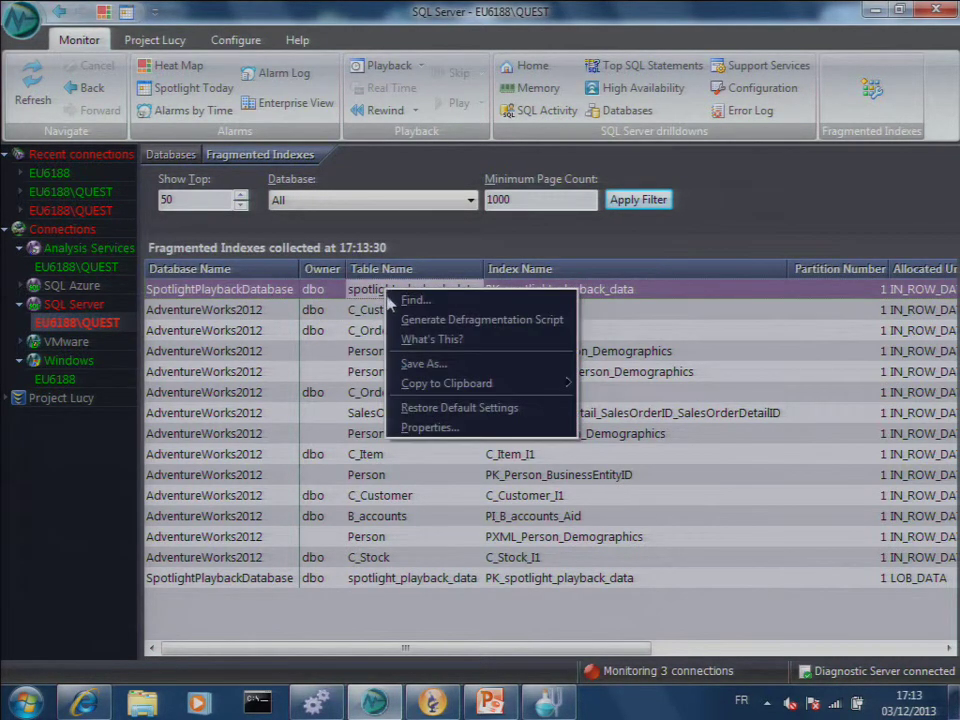
pyautogui.click(424, 318)
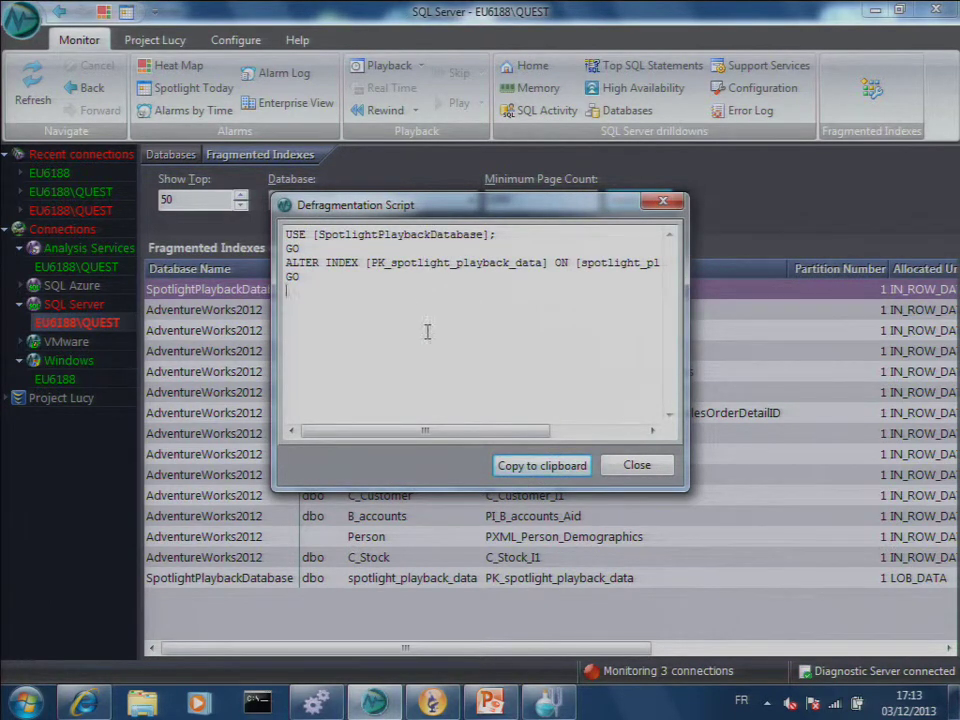
pyautogui.click(634, 466)
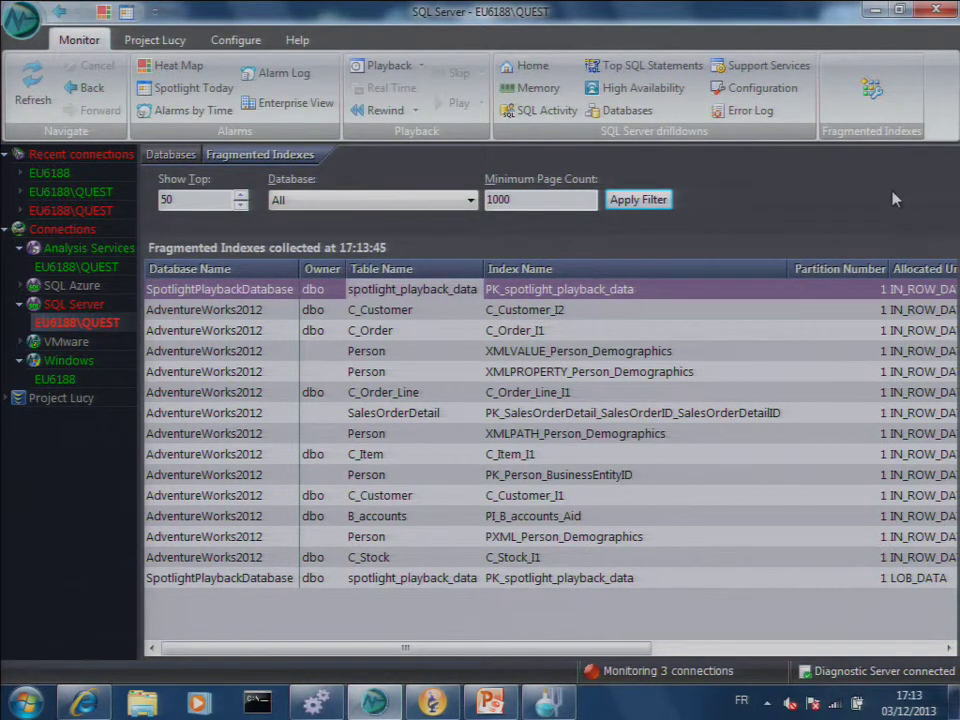
# Review the SQL Server configuration parameters and select the remote proc trans parameter
pyautogui.click(748, 90)
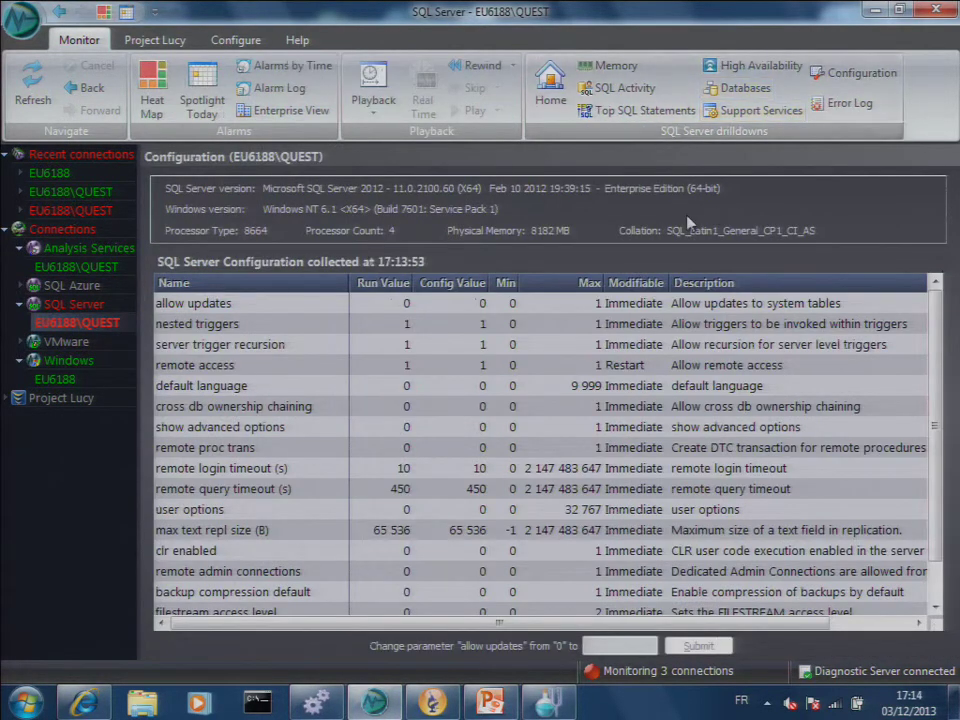
pyautogui.click(403, 450)
pyautogui.scroll(-1, 470, 497)
pyautogui.scroll(1, 470, 495)
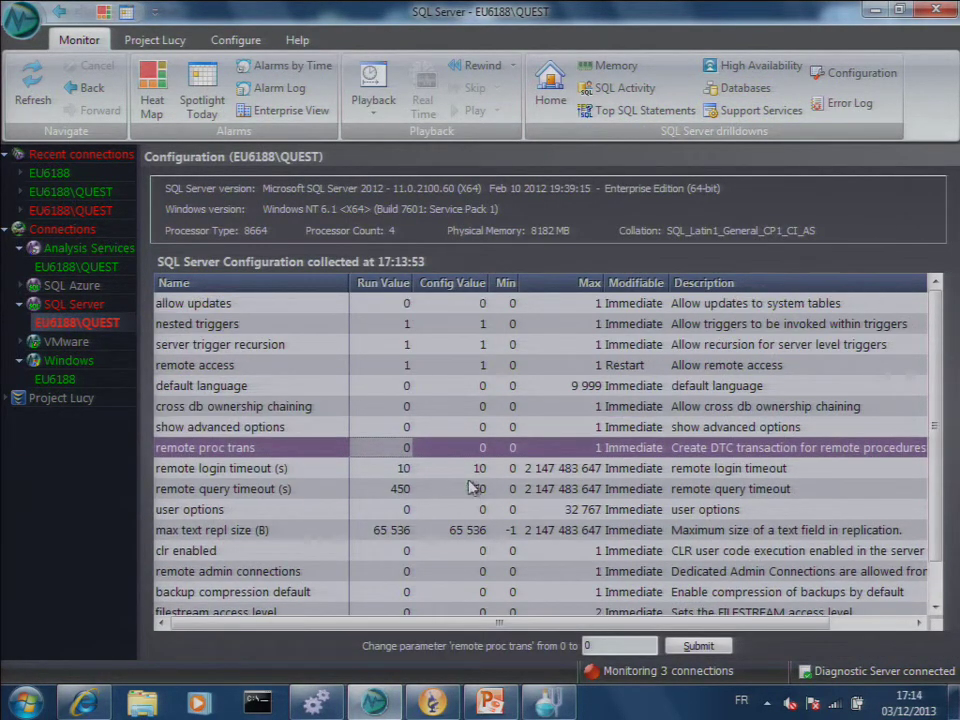
# Open the SQL Server error log and select the DBCC TRACEON 3604 entry from spid52
pyautogui.click(824, 108)
pyautogui.click(340, 307)
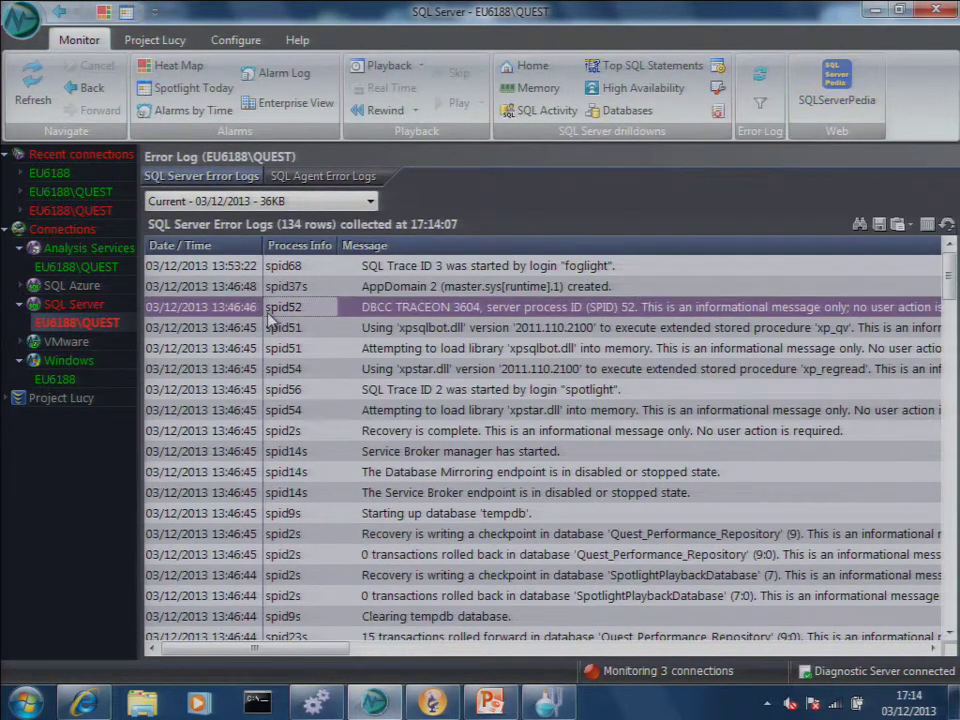
# Revisit the SQL Server configuration parameters and review the 17:05:14 and 17:11:14 entries in the SQL Agent error log before returning to the SQL Server error log
pyautogui.click(719, 90)
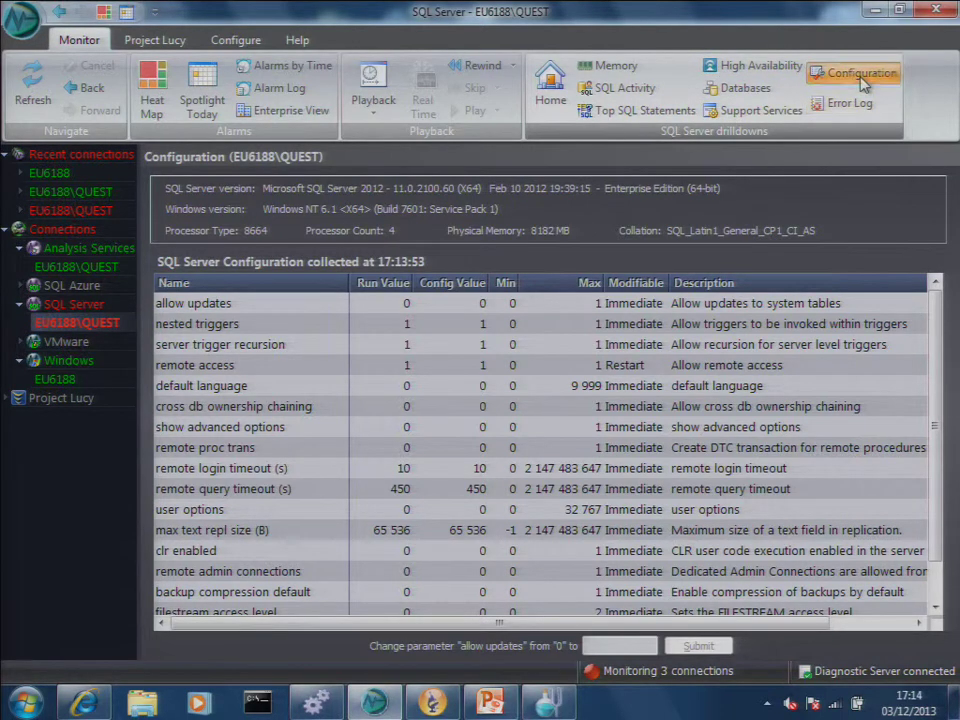
pyautogui.click(840, 110)
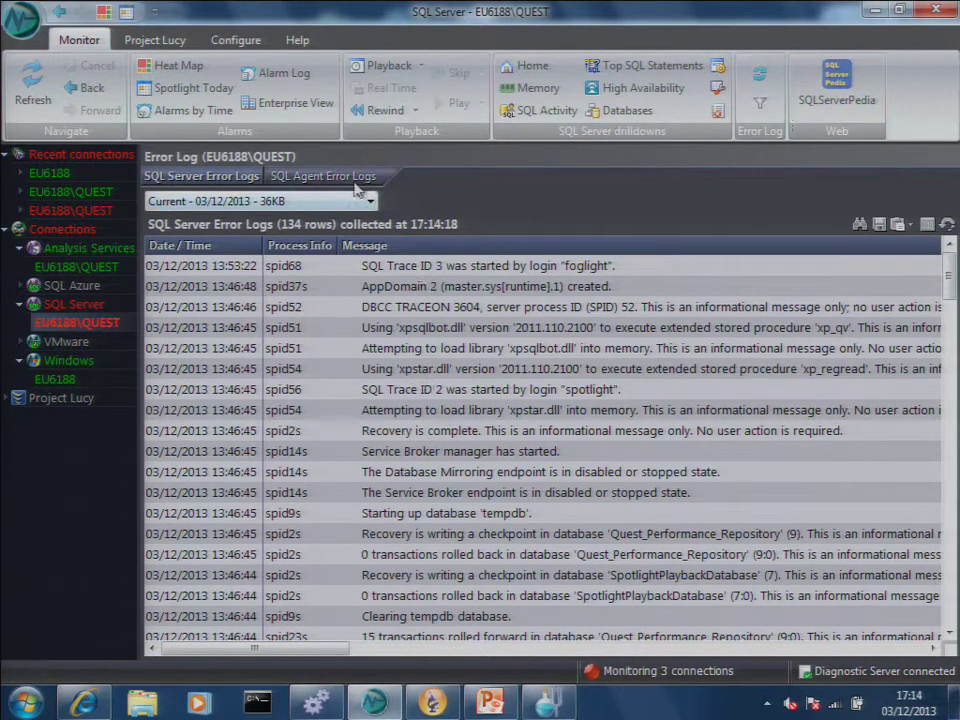
pyautogui.click(320, 177)
pyautogui.click(205, 395)
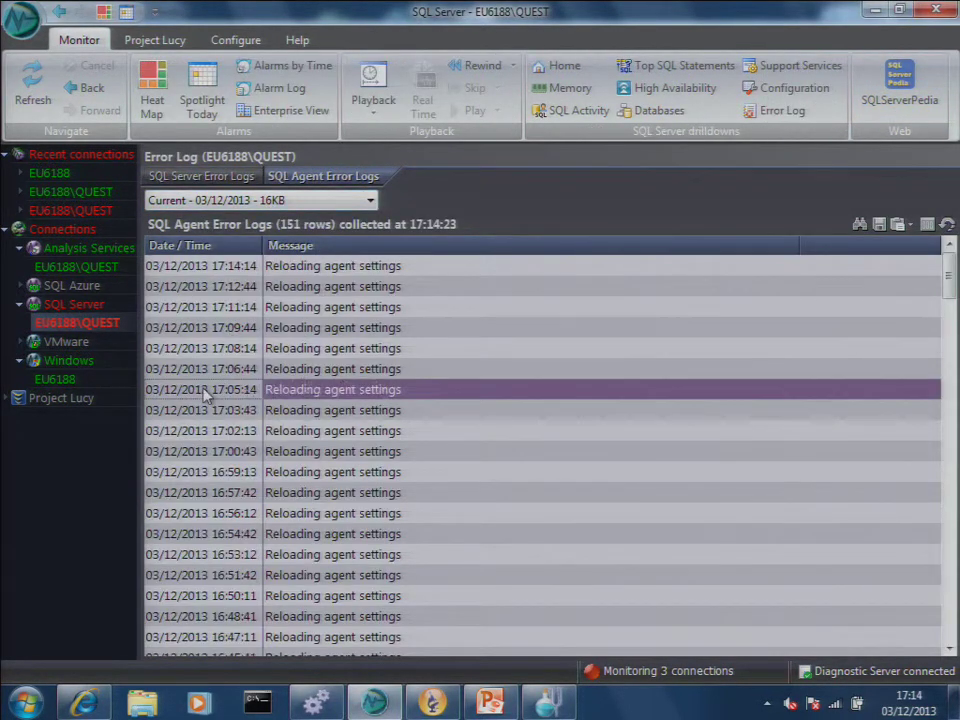
pyautogui.click(215, 307)
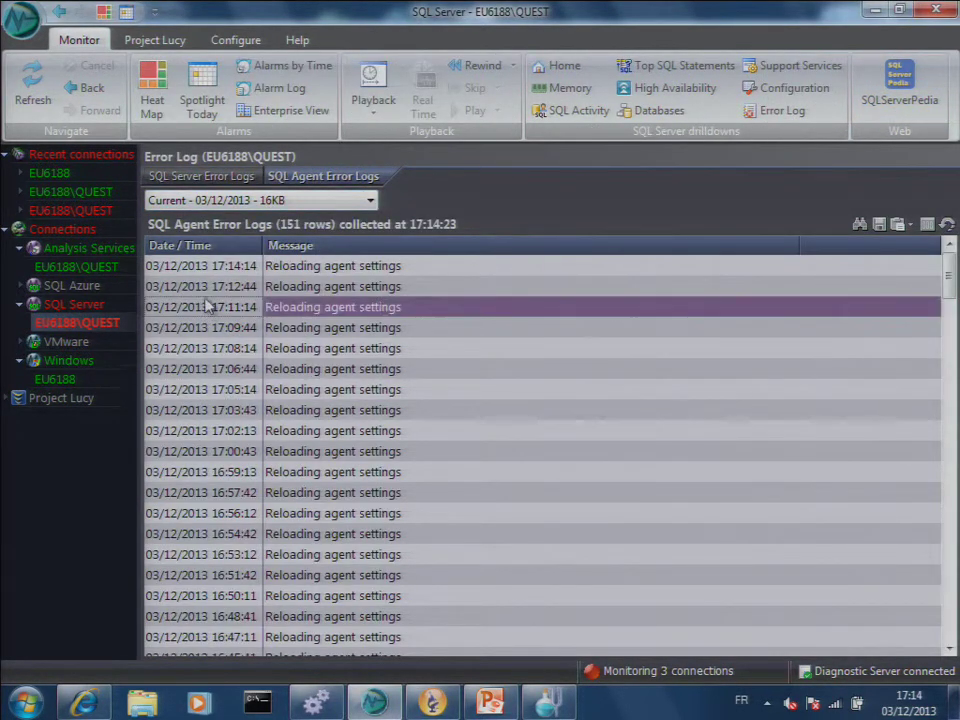
pyautogui.click(224, 177)
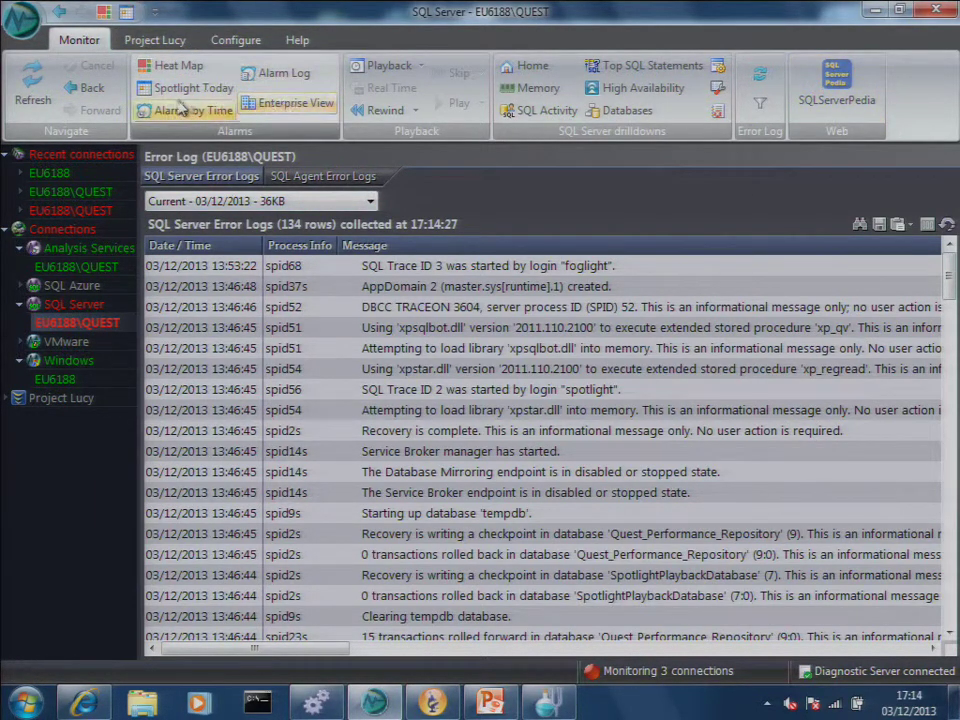
# View the Analysis Services home page for EU6188\QUEST, check the alarm heat map, and open the SQL Server EU6188\QUEST connection from it
pyautogui.click(72, 266)
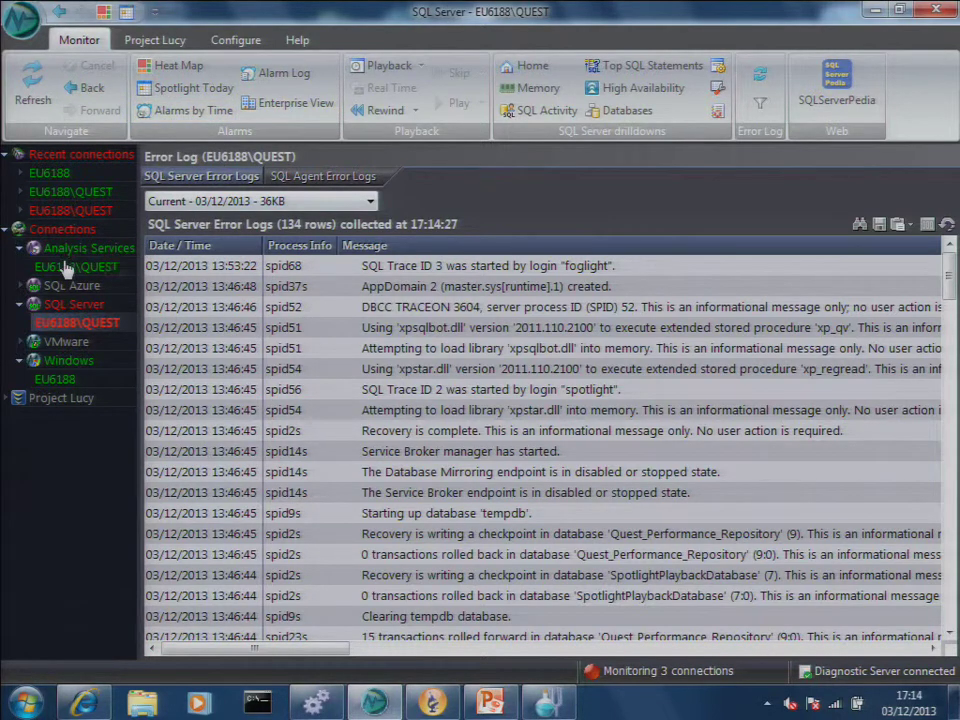
pyautogui.click(78, 321)
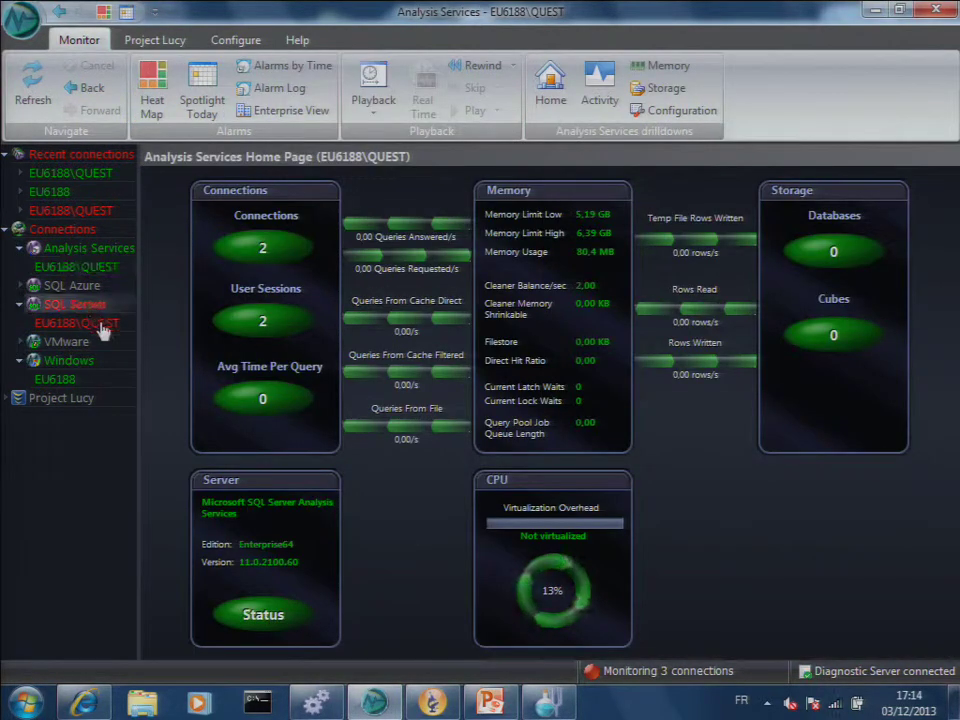
pyautogui.click(165, 66)
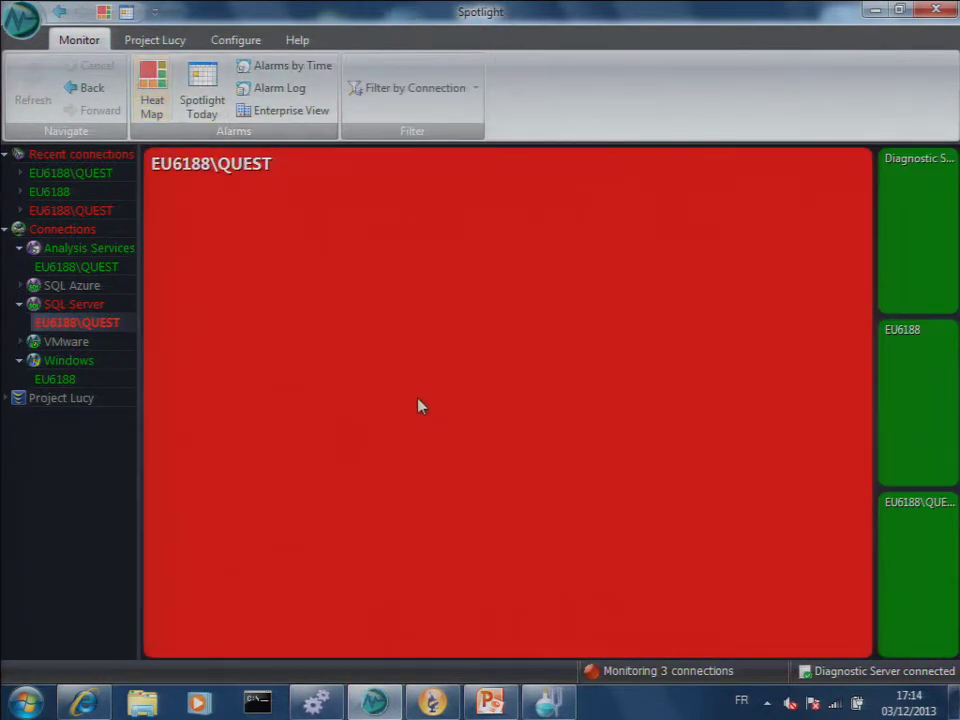
pyautogui.moveTo(420, 405)
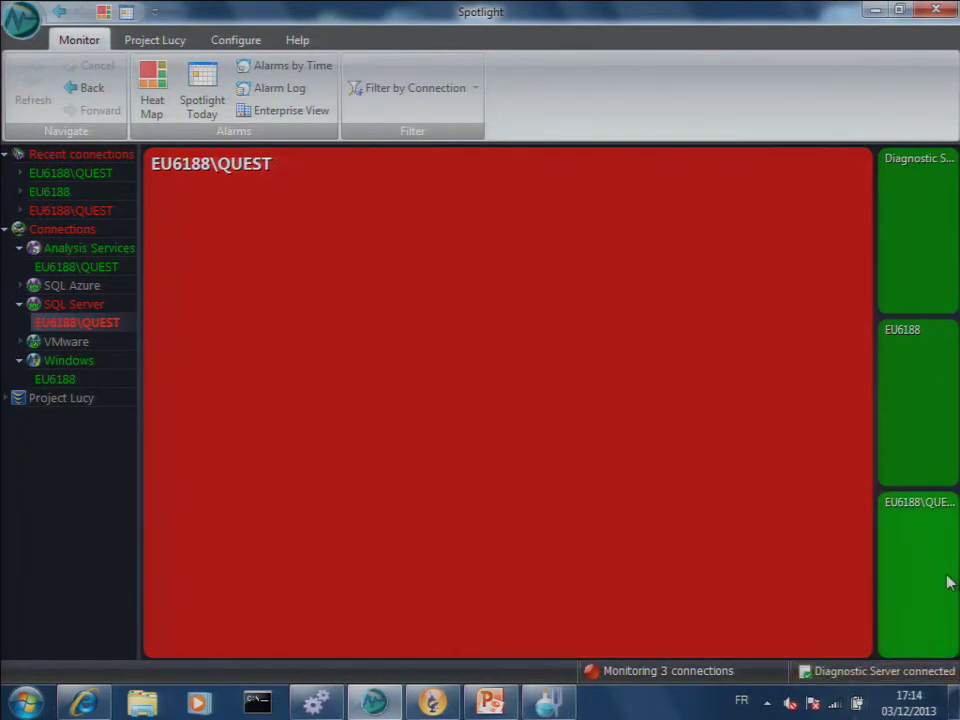
pyautogui.moveTo(950, 583)
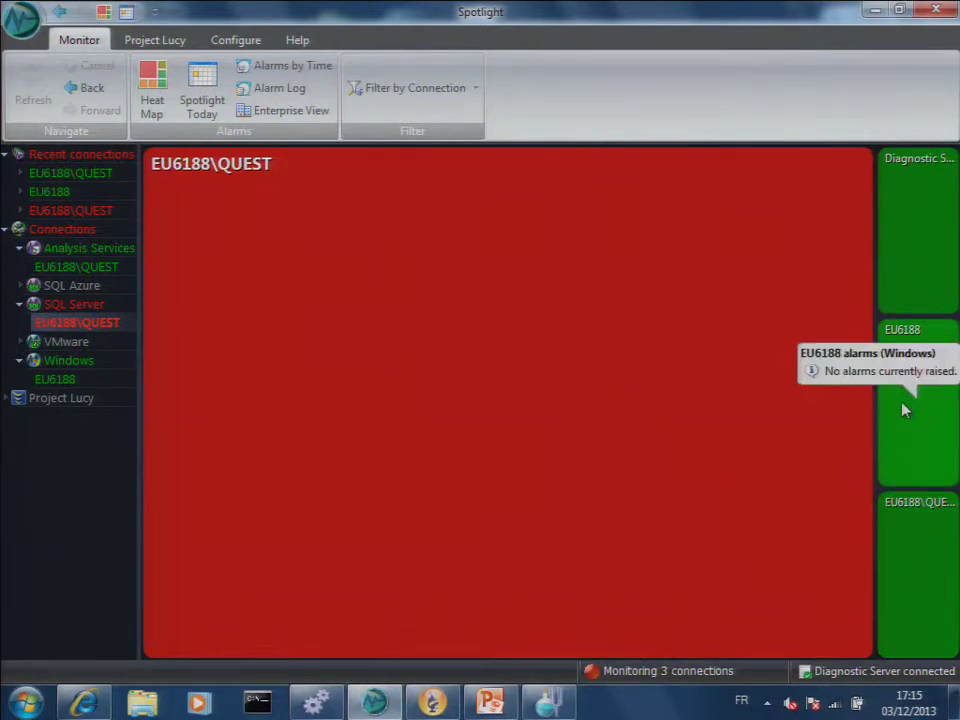
pyautogui.moveTo(427, 297)
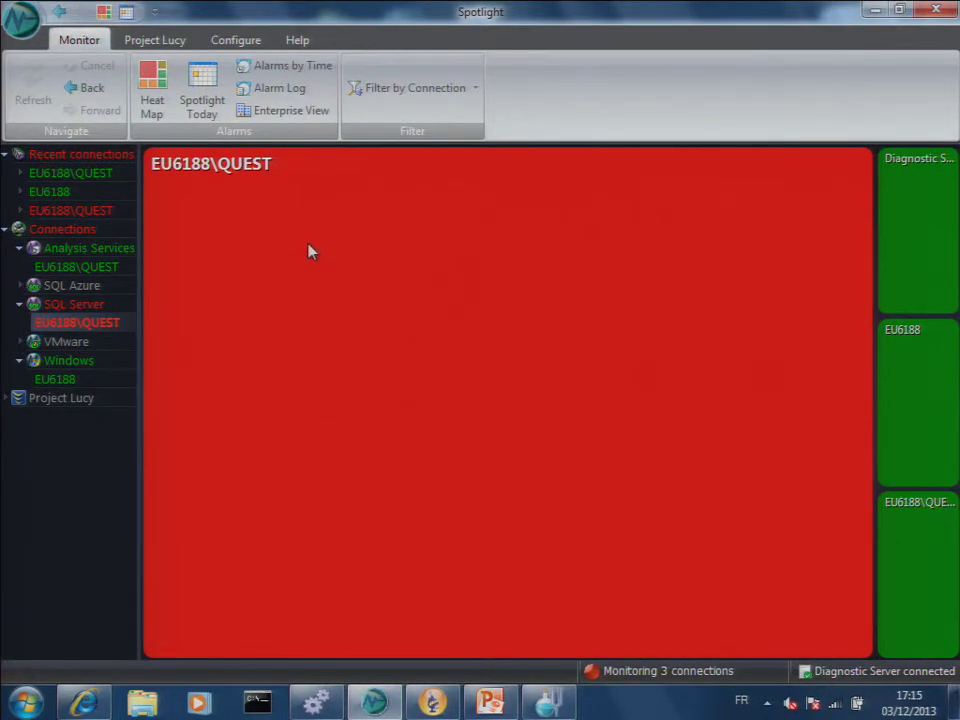
pyautogui.click(310, 252)
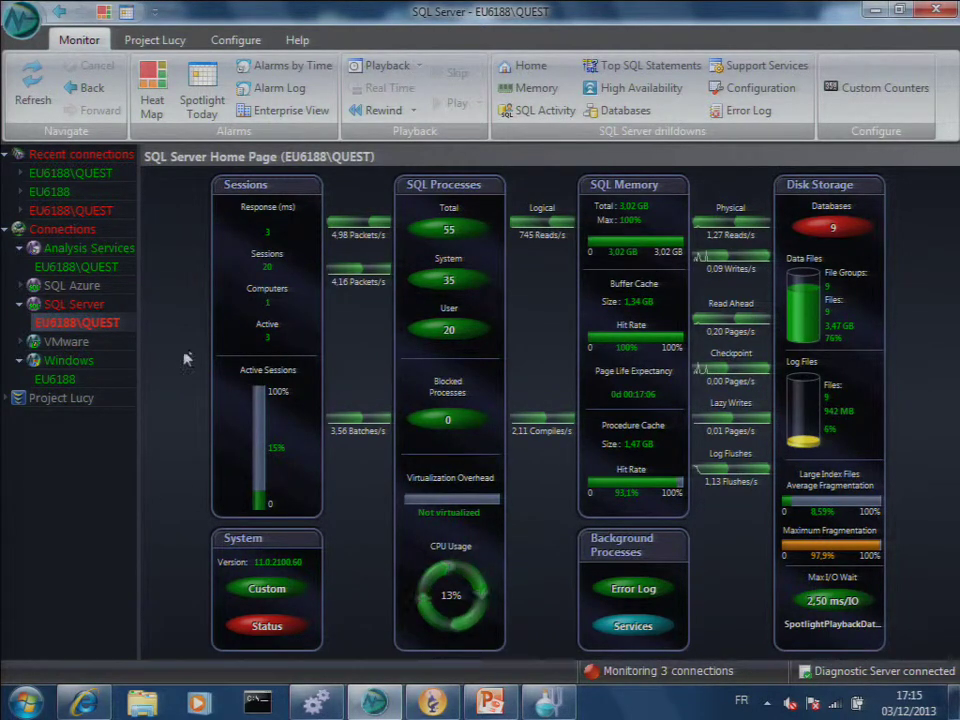
# Open the process list of the Windows connection EU6188, view the System process's history, and show the actions available for smss.exe
pyautogui.click(55, 381)
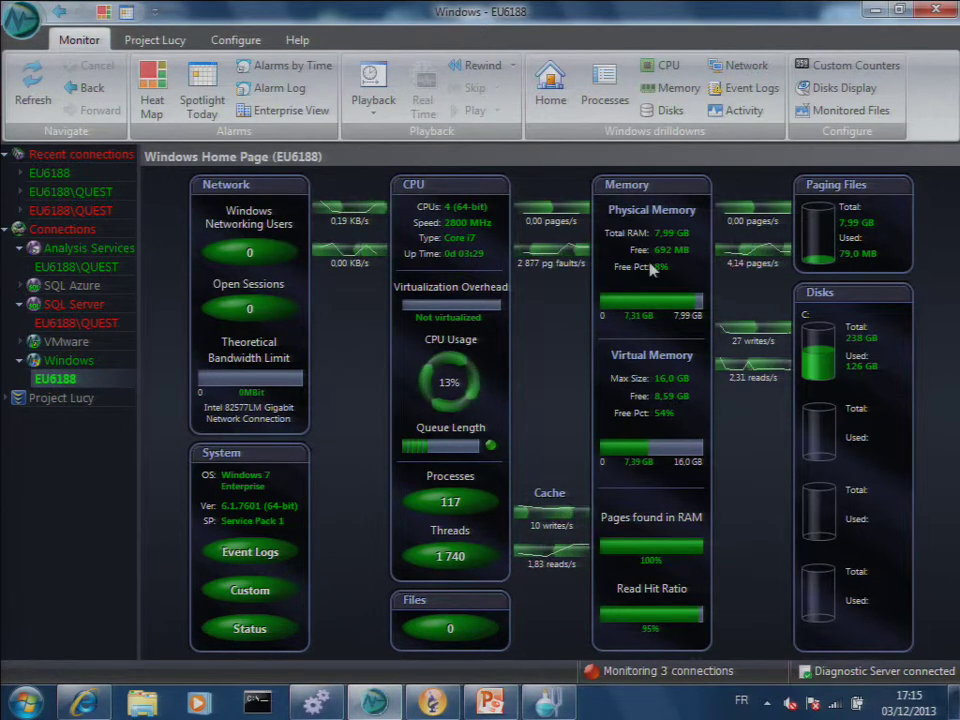
pyautogui.click(437, 500)
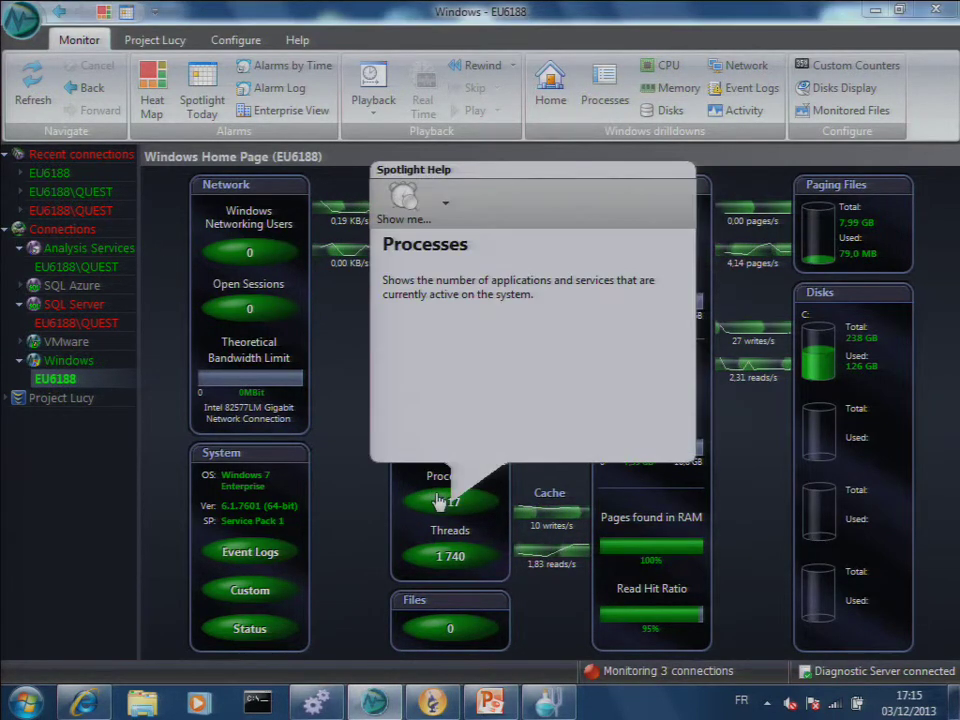
pyautogui.click(401, 203)
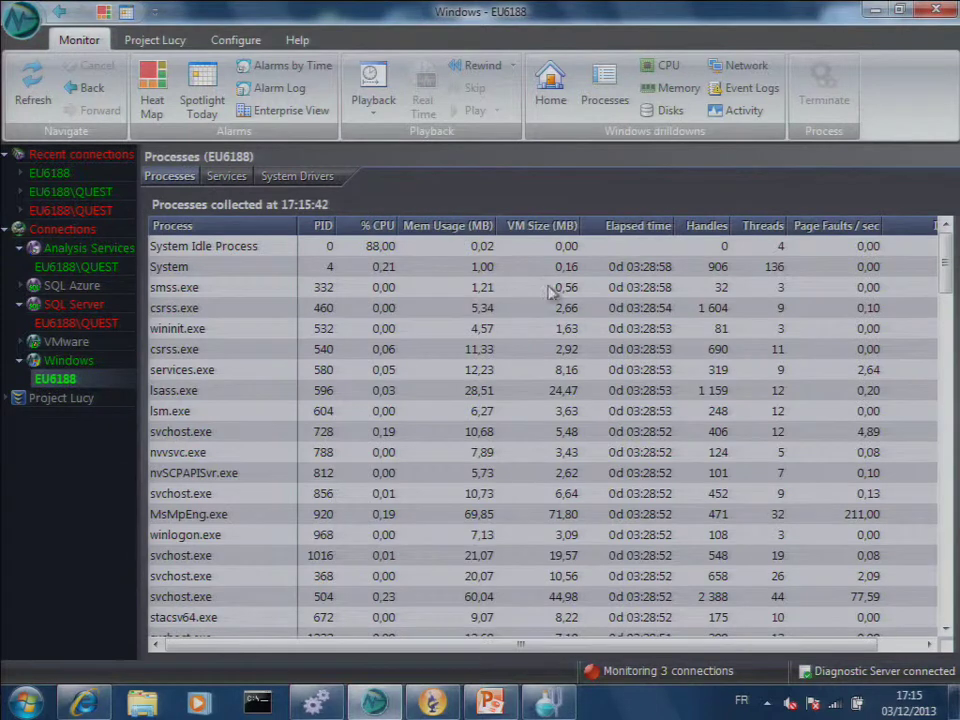
pyautogui.click(249, 268)
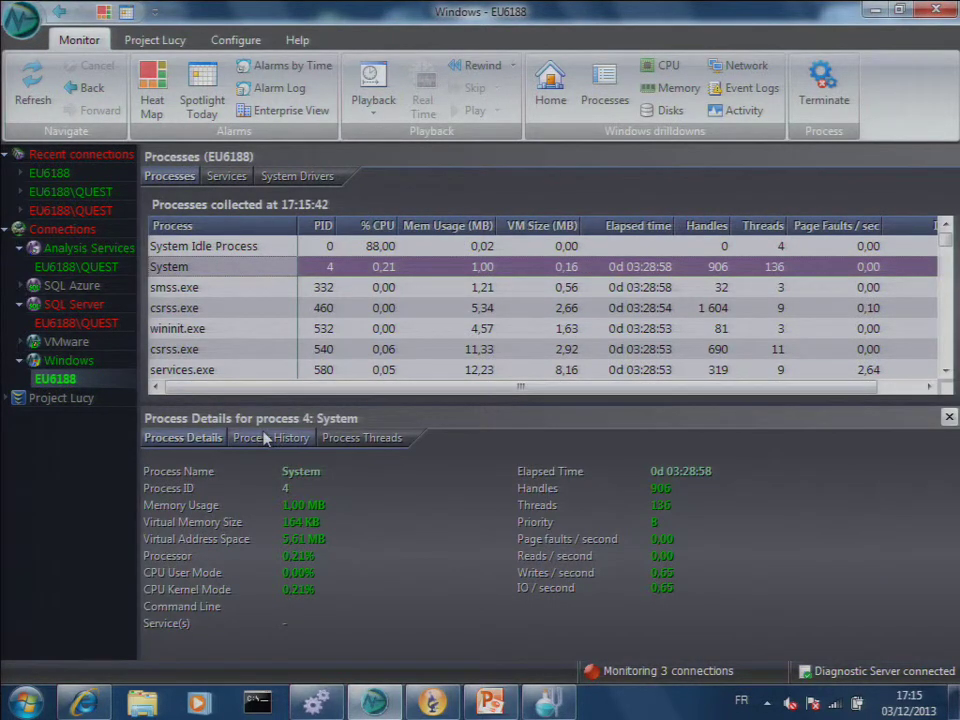
pyautogui.click(268, 438)
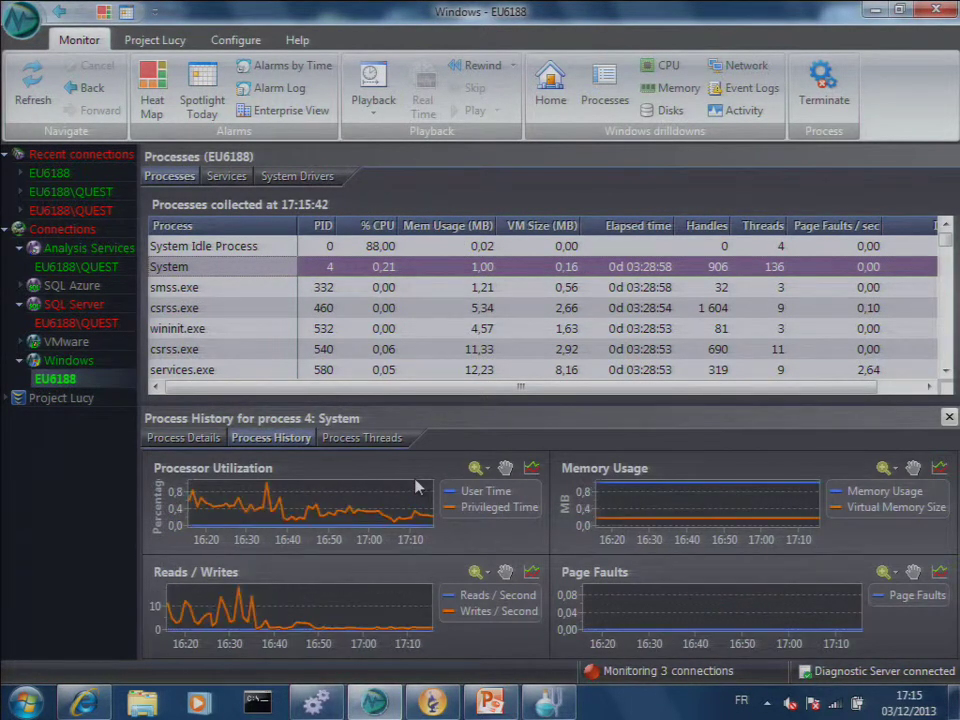
pyautogui.rightClick(222, 287)
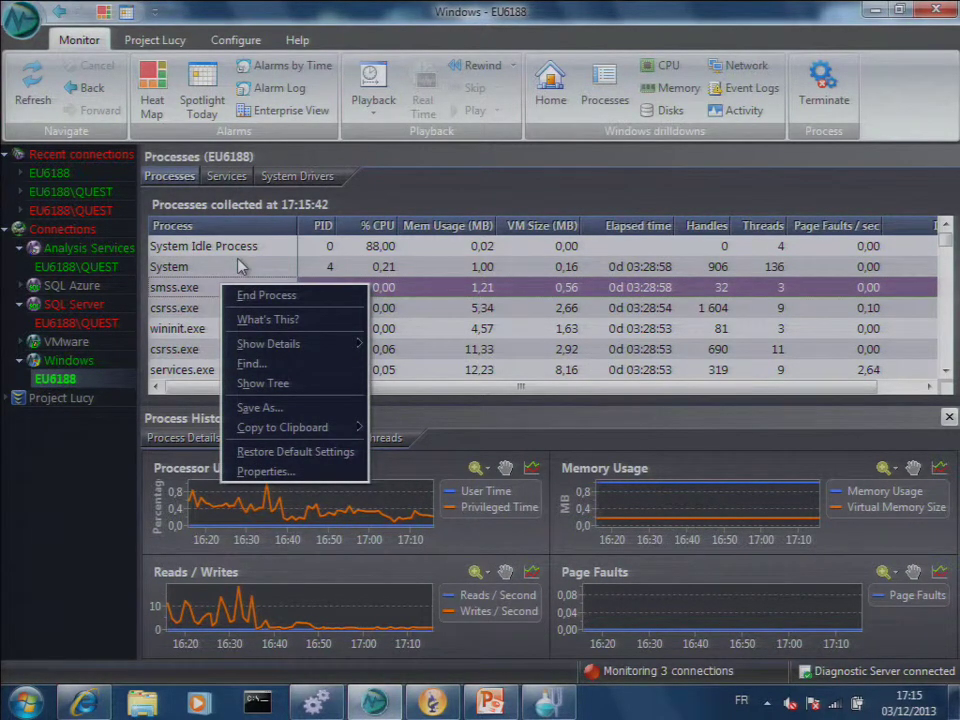
pyautogui.click(240, 186)
# Review the AeLookupSvc and AdobeARMservice details in the Windows services list, show the SensrSvc actions, and return to the Windows home page
pyautogui.click(228, 177)
pyautogui.click(240, 350)
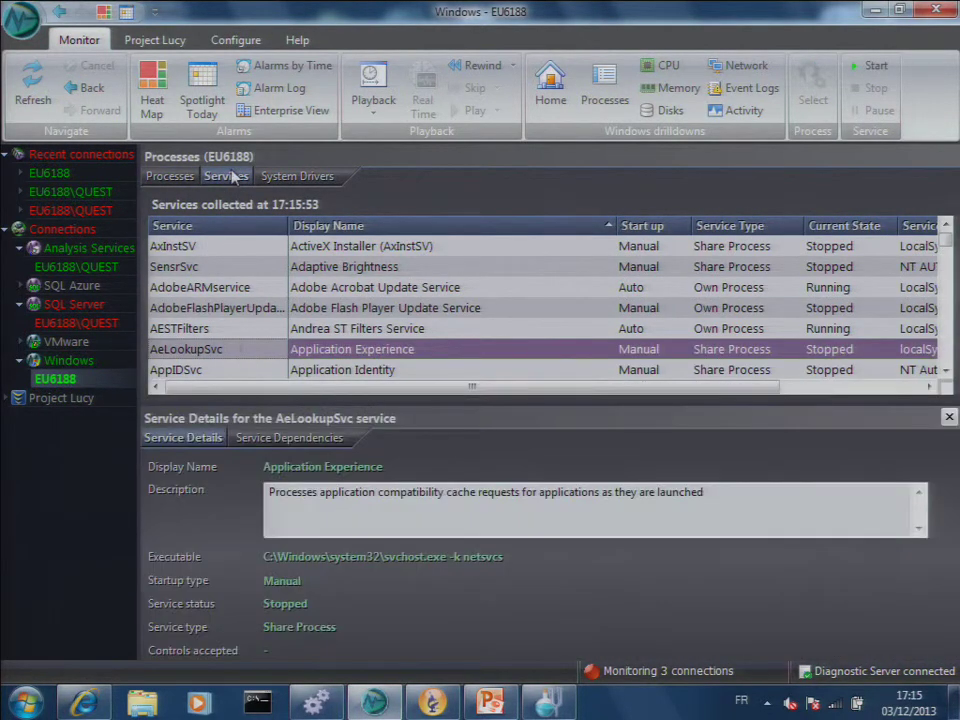
pyautogui.click(212, 290)
pyautogui.rightClick(224, 270)
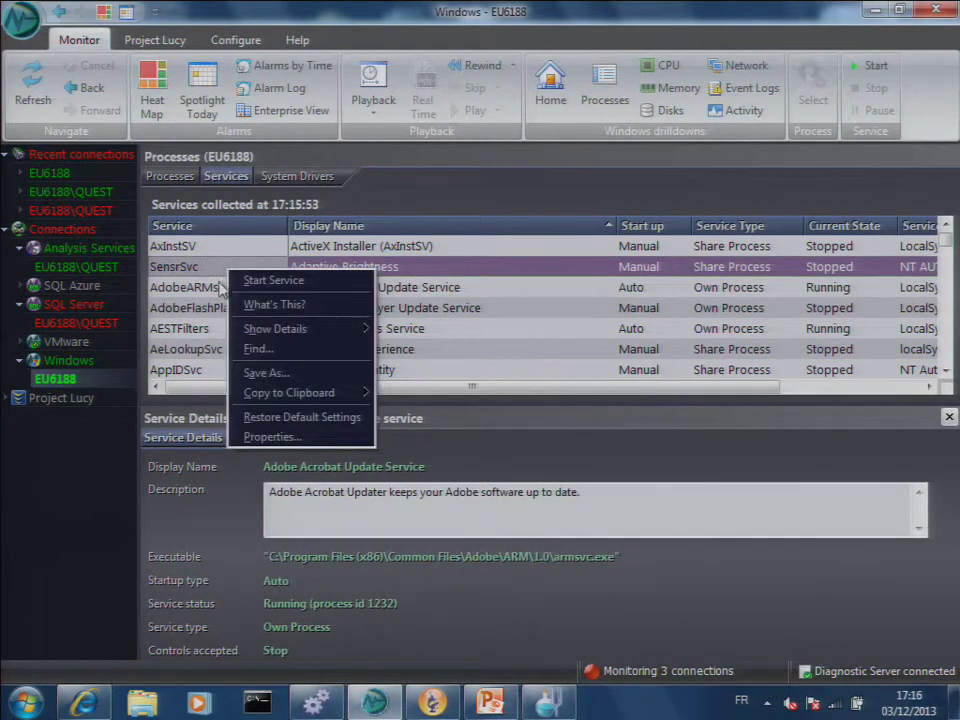
pyautogui.click(185, 369)
pyautogui.click(551, 88)
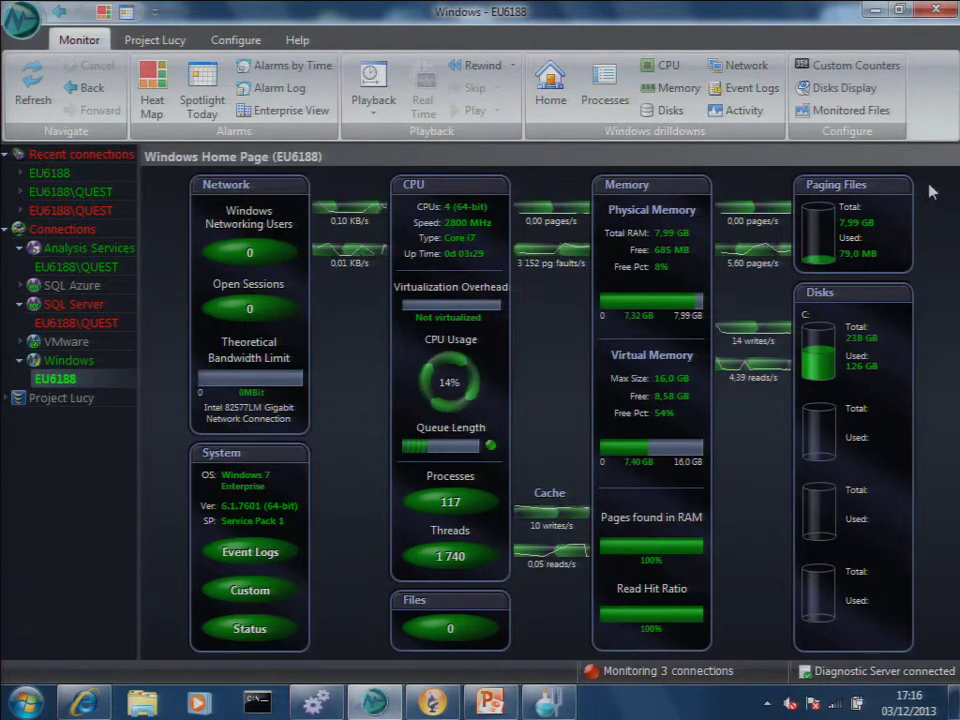
# Revisit the Analysis Services home page and show the SQL text of the fn_varbintohexstr query among the SQL Server's top SQL statements
pyautogui.click(77, 267)
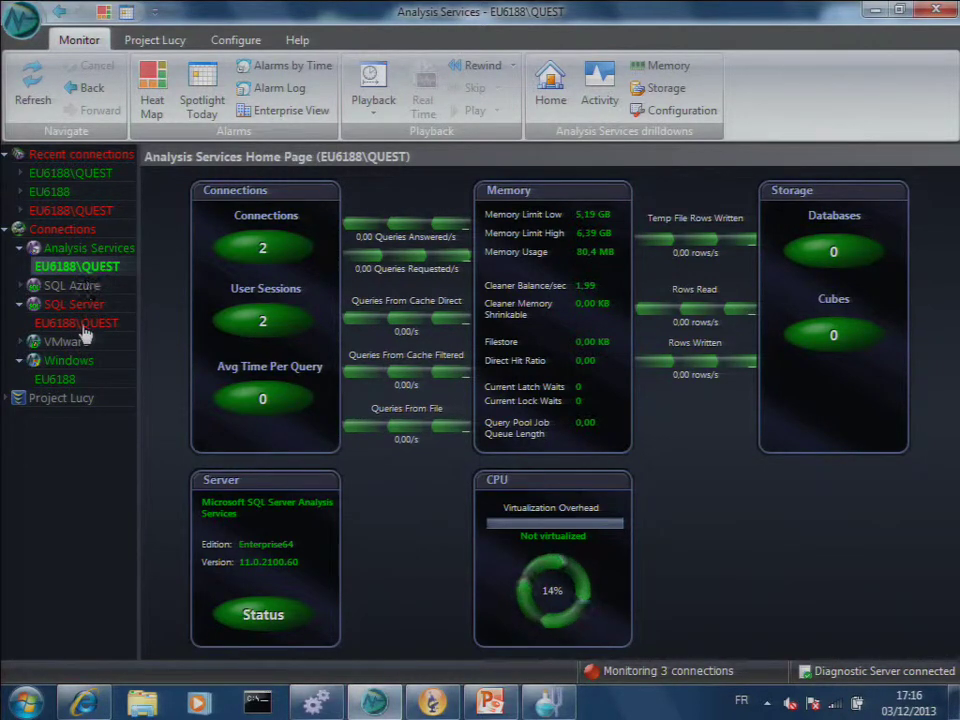
pyautogui.click(75, 322)
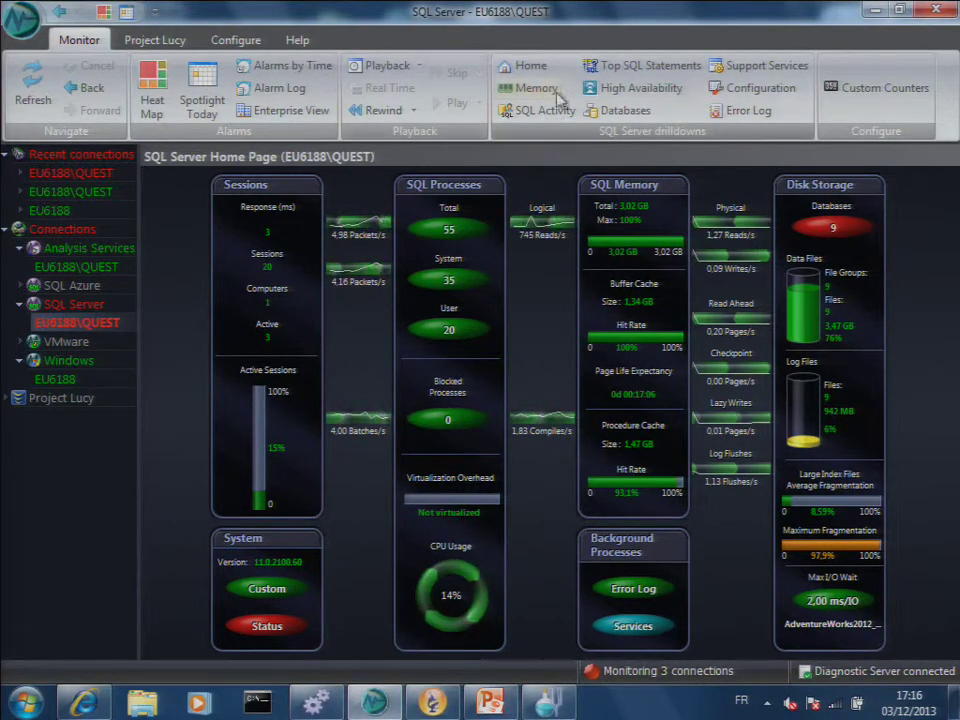
pyautogui.click(659, 72)
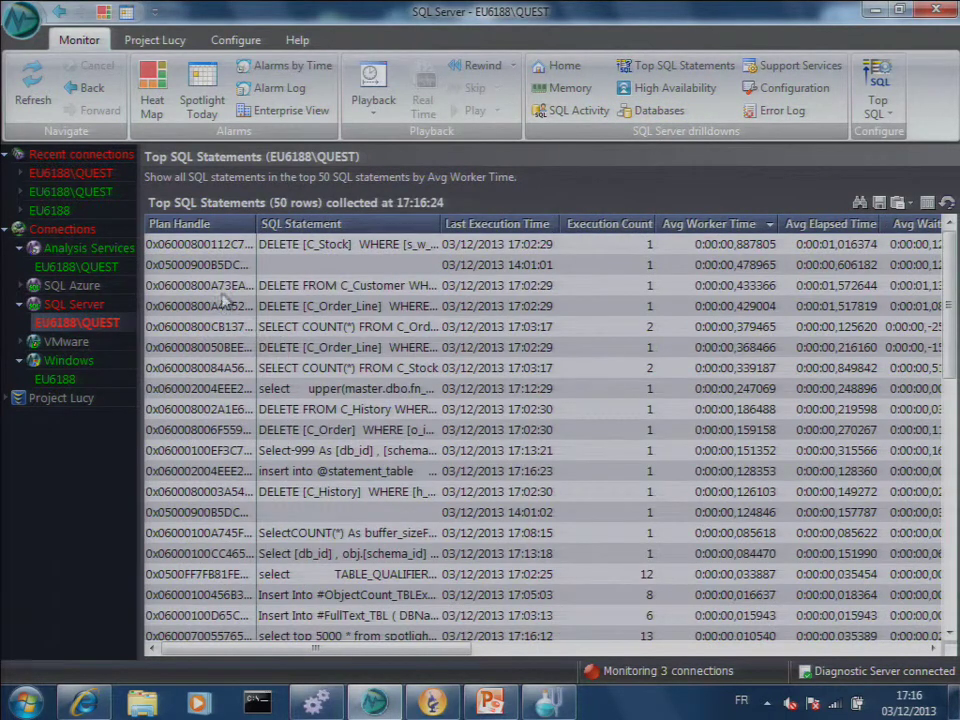
pyautogui.click(205, 388)
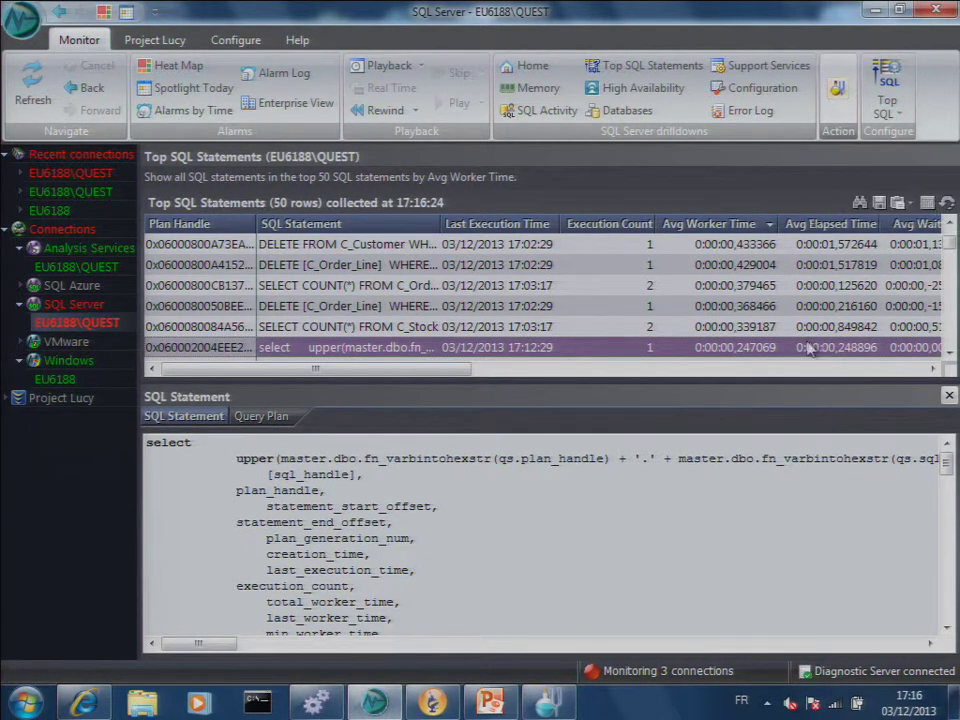
# Switch to Quest SQL Optimizer and examine the original statement's full text in the SQL details of SQL Rewrite 1
pyautogui.click(549, 704)
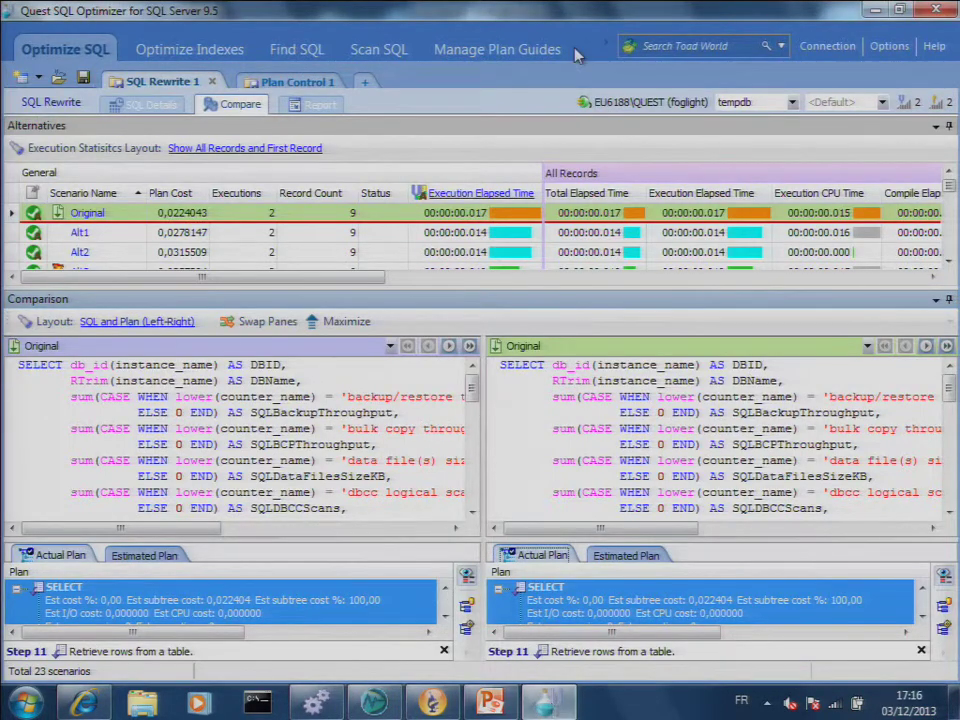
pyautogui.click(115, 102)
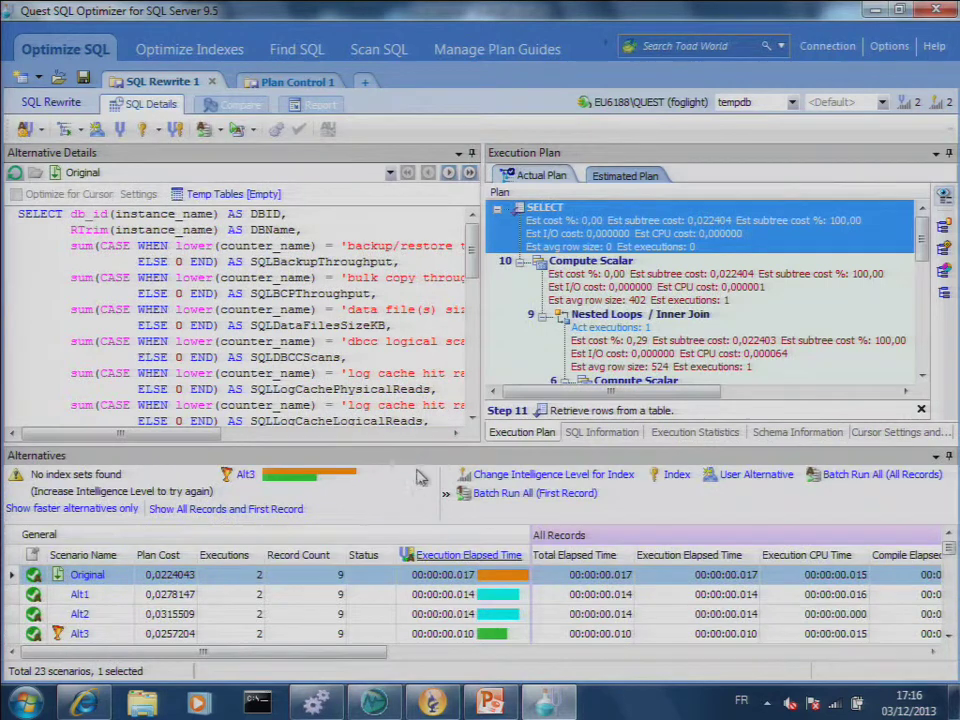
pyautogui.moveTo(427, 443)
pyautogui.mouseDown()
pyautogui.moveTo(427, 353)
pyautogui.moveTo(427, 468)
pyautogui.mouseUp()
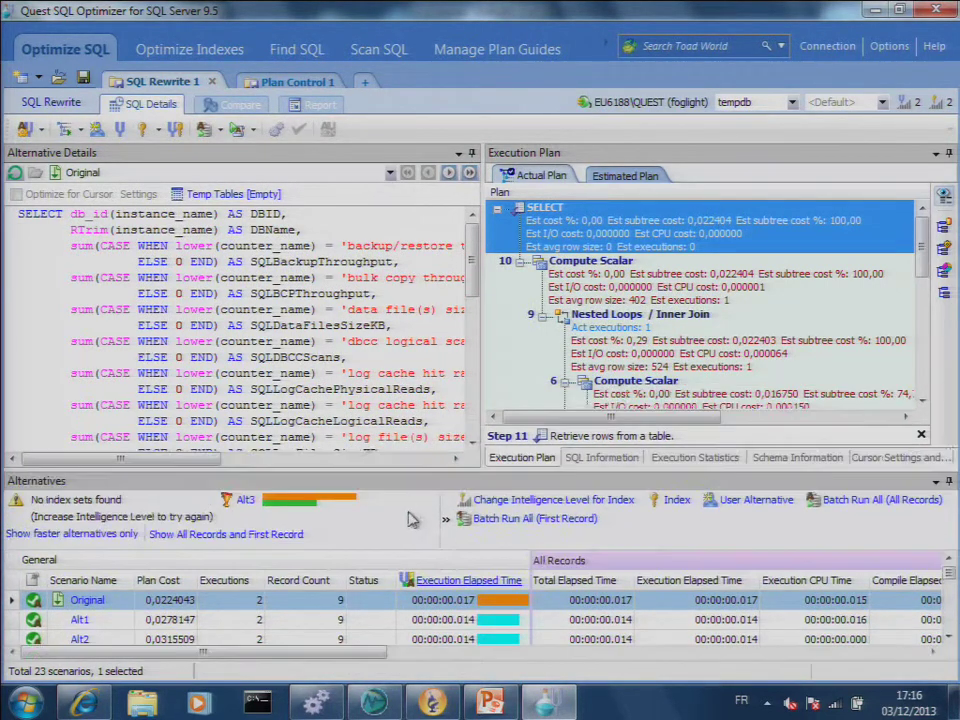
pyautogui.scroll(-7, 260, 299)
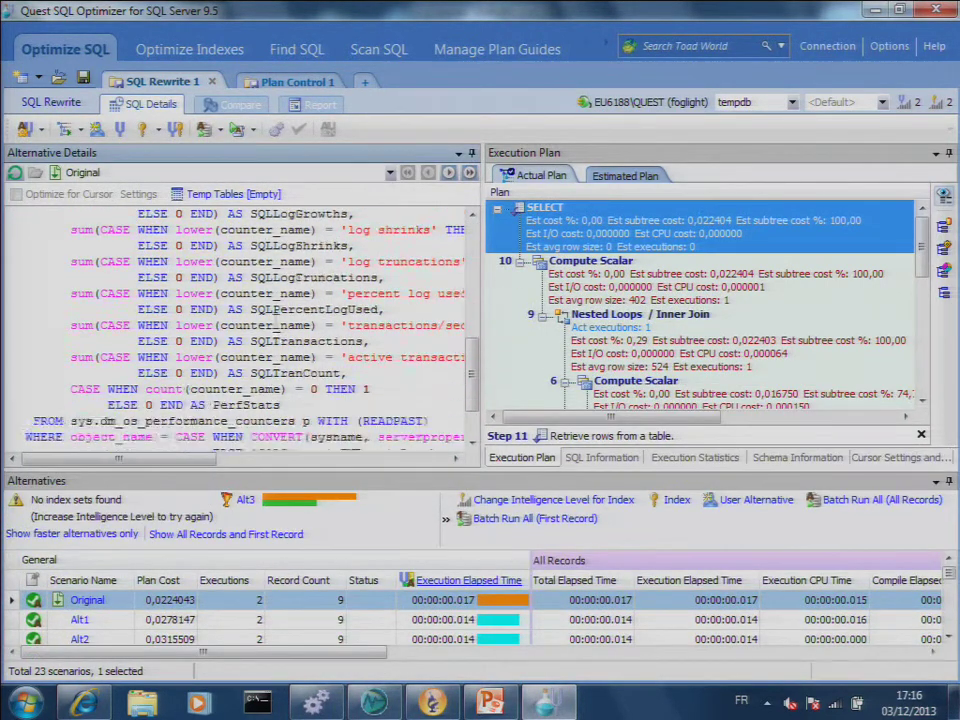
pyautogui.scroll(7, 270, 296)
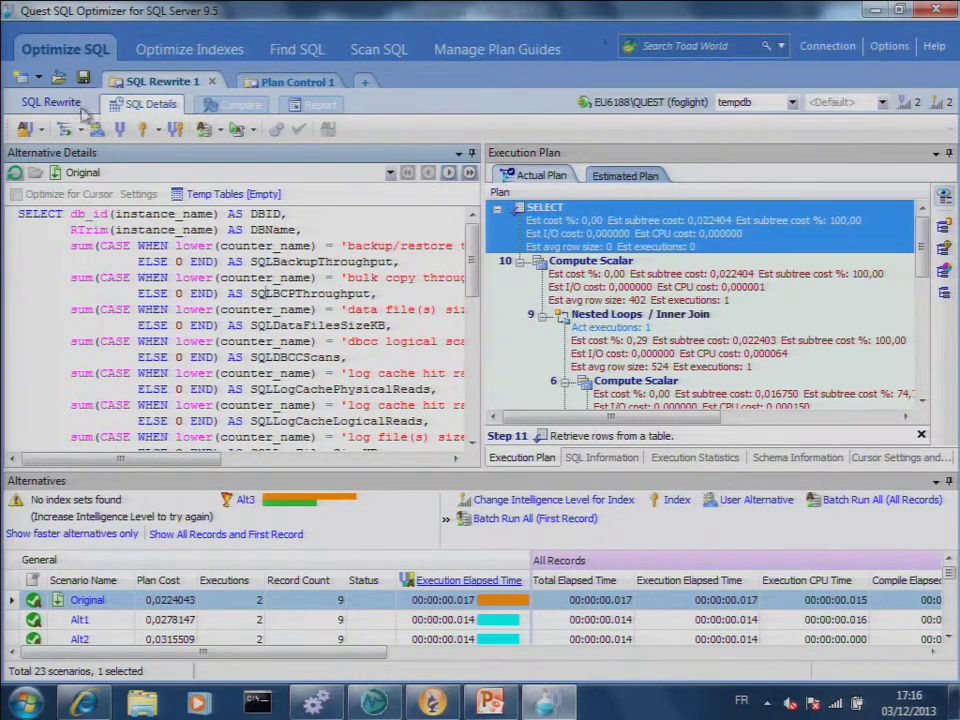
# Show the Auto Optimize options for the statement and enlarge the alternatives list to compare the rewritten scenarios
pyautogui.click(41, 131)
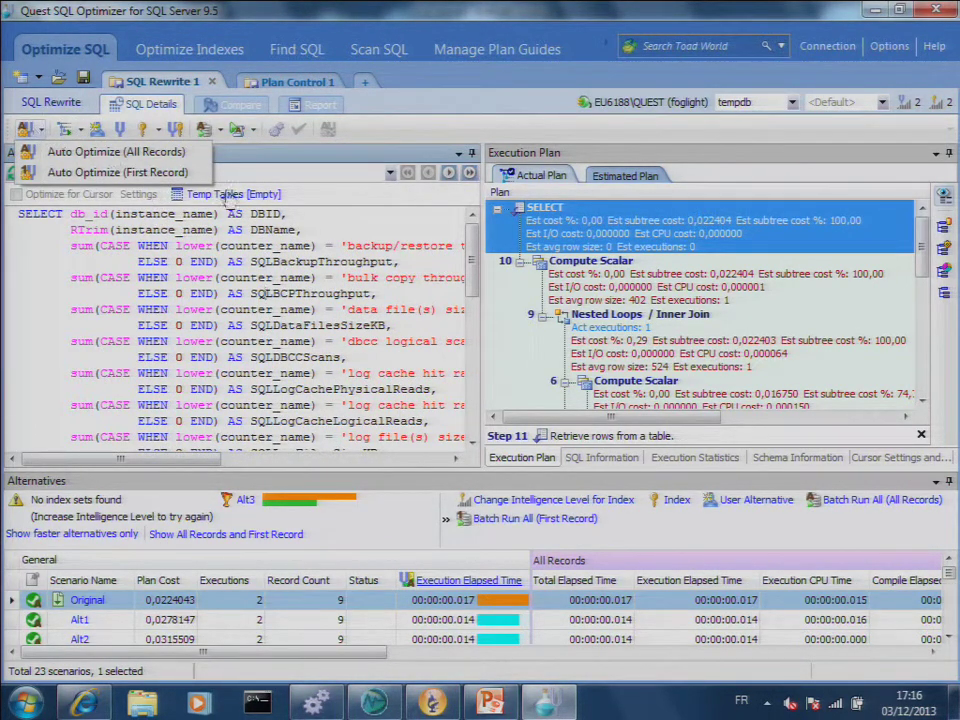
pyautogui.click(298, 117)
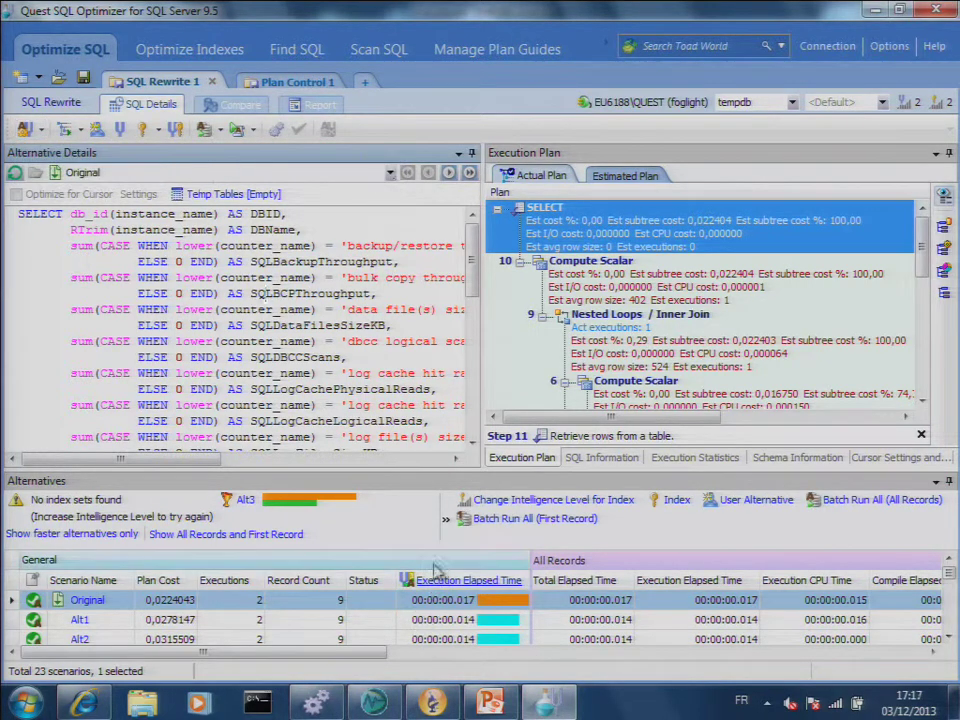
pyautogui.moveTo(426, 470); pyautogui.dragTo(427, 426)
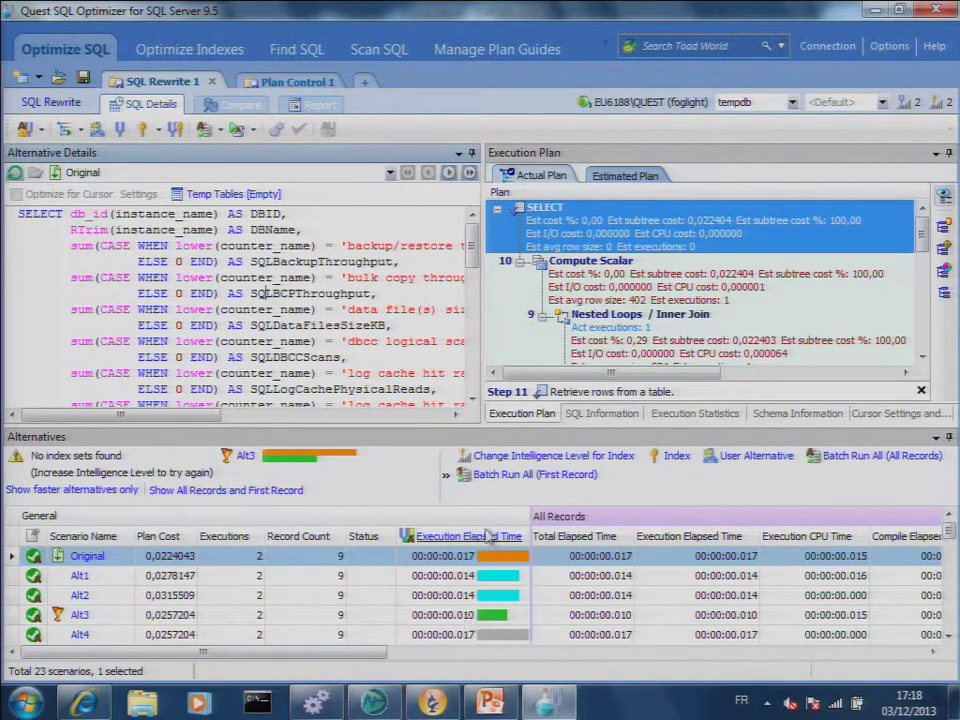
# Switch back to Spotlight, show the SQL Server home page, and display the configuration commands
pyautogui.click(372, 704)
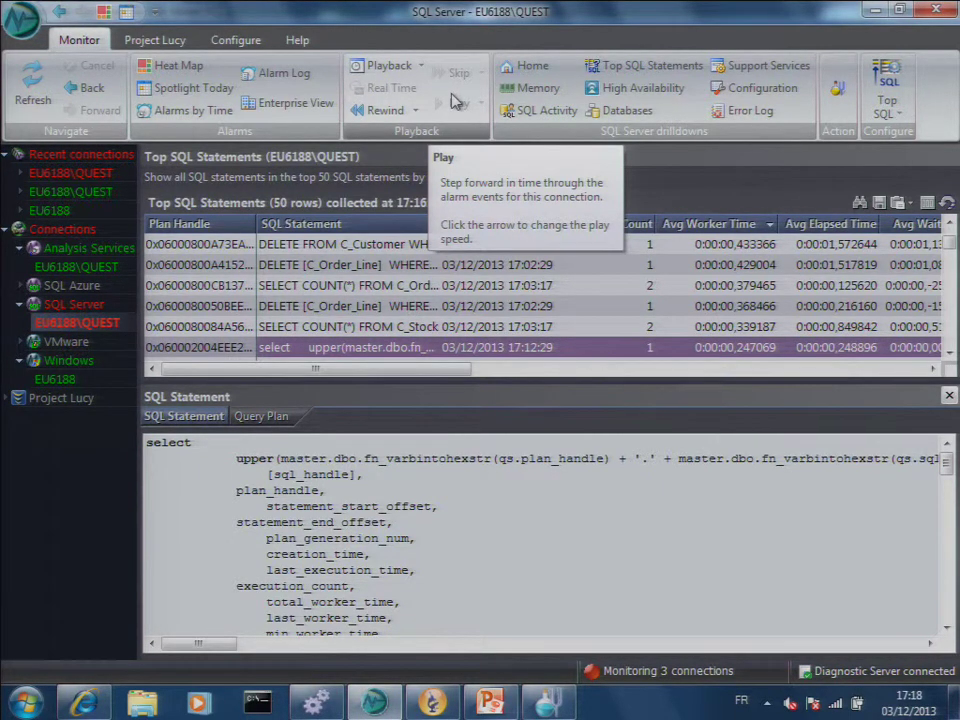
pyautogui.click(528, 67)
pyautogui.click(252, 42)
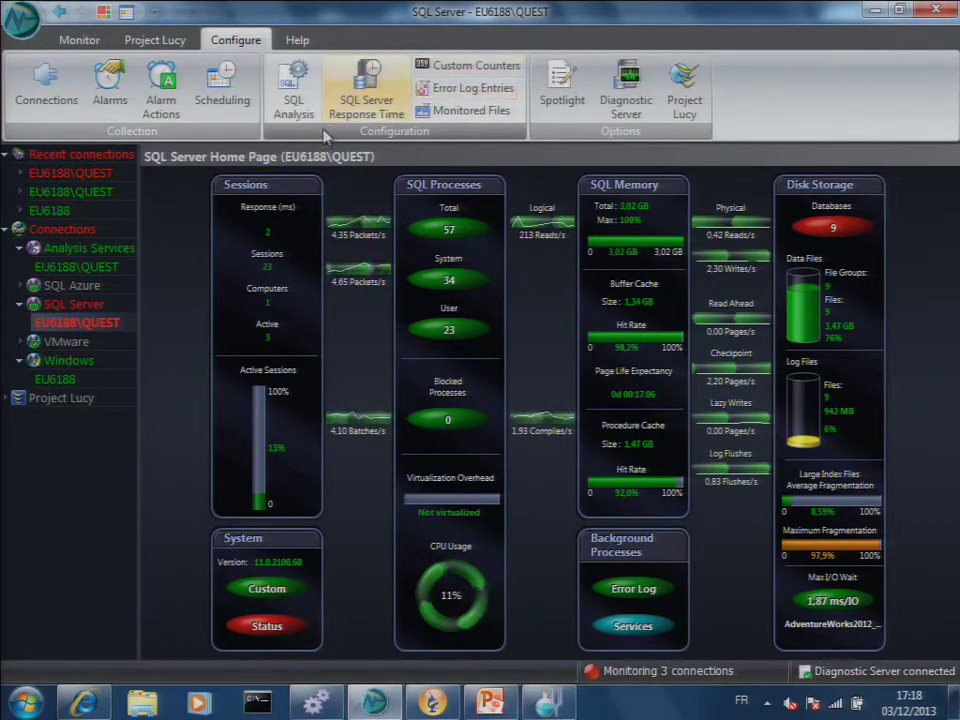
# Review the default background collection schedules and the list of connections that can be scheduled, leaving the settings as they are
pyautogui.click(124, 102)
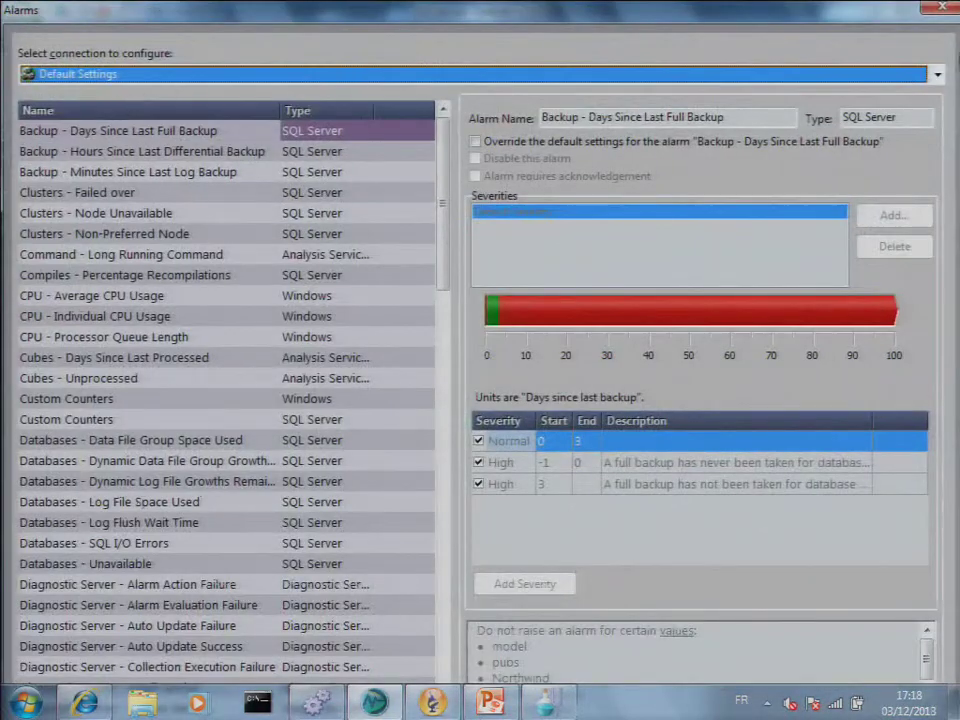
pyautogui.press('Escape')
pyautogui.click(212, 90)
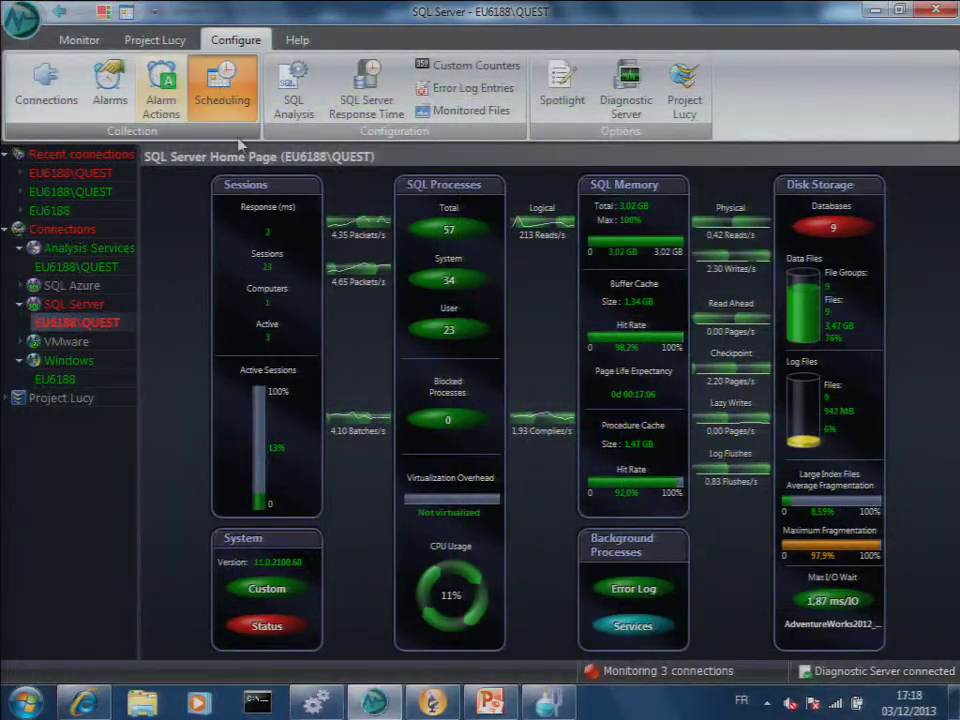
pyautogui.click(650, 186)
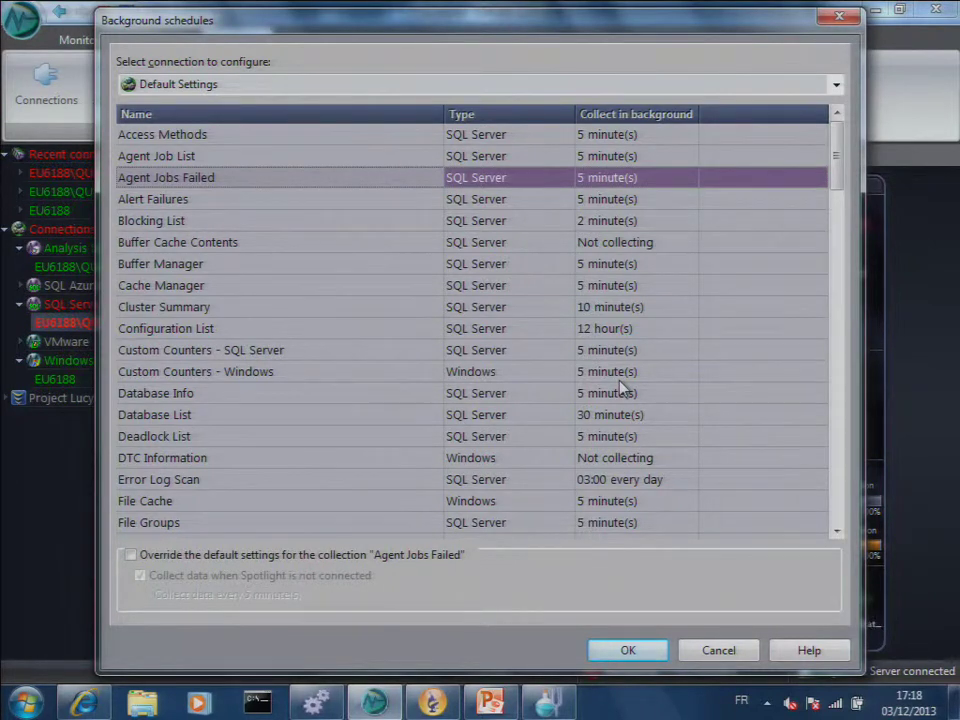
pyautogui.scroll(-4, 620, 388)
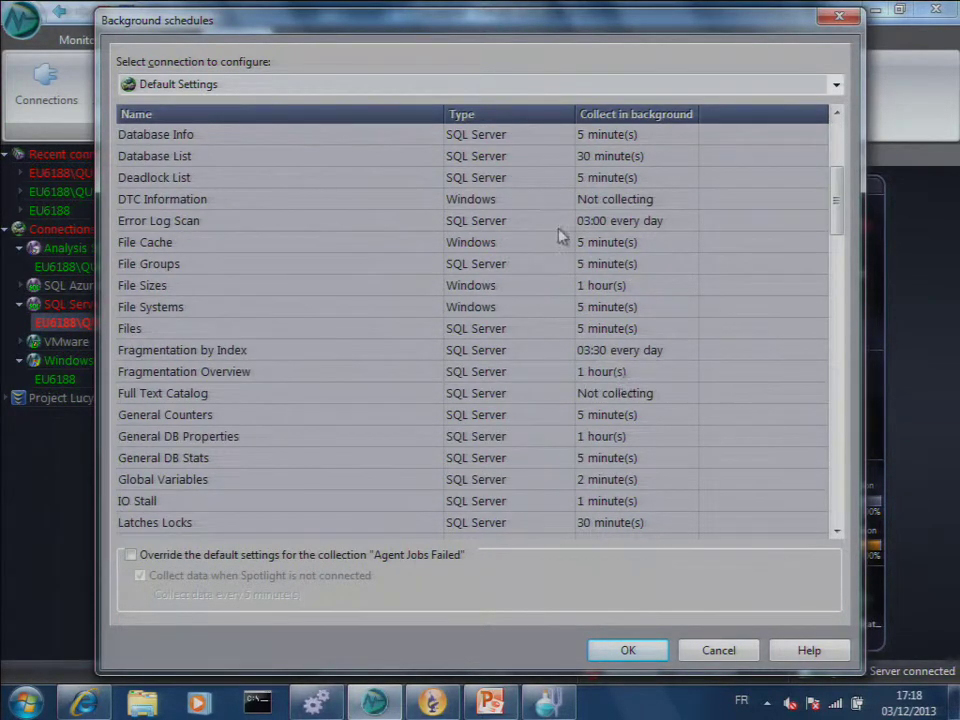
pyautogui.click(182, 86)
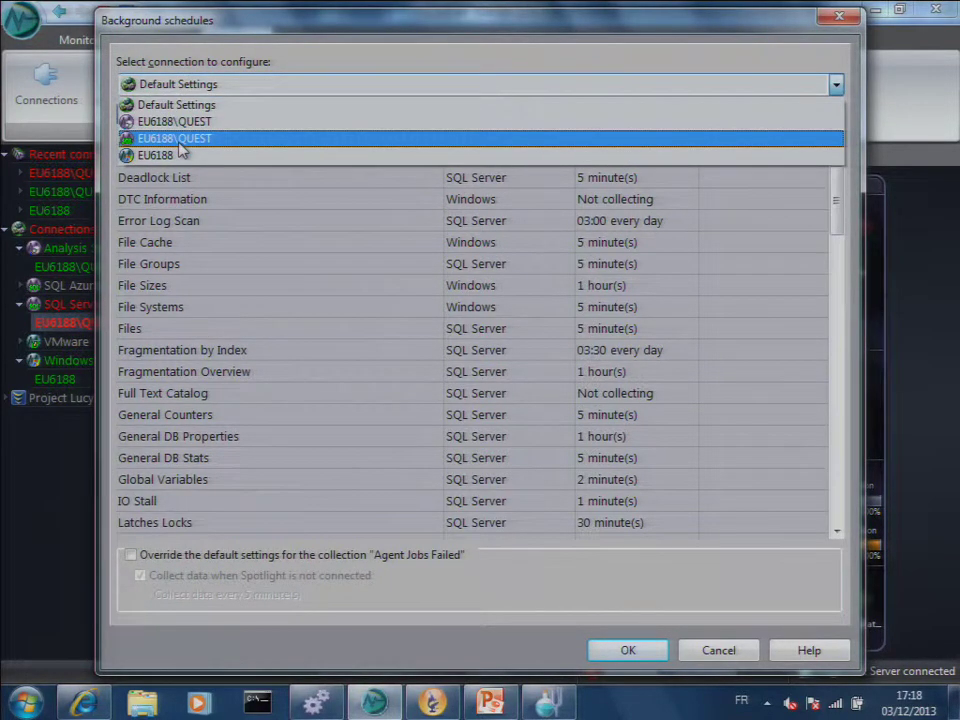
pyautogui.press('Escape')
pyautogui.press('Escape')
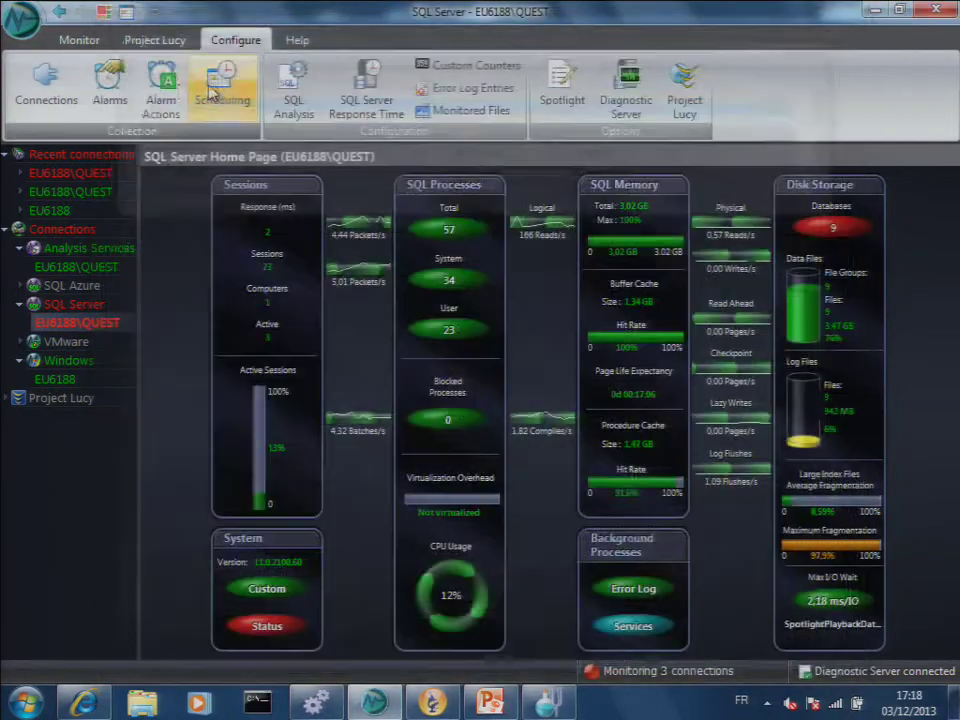
# Show the default alarm settings and examine the severity thresholds of the Backup - Hours Since Last Differential Backup alarm
pyautogui.click(104, 100)
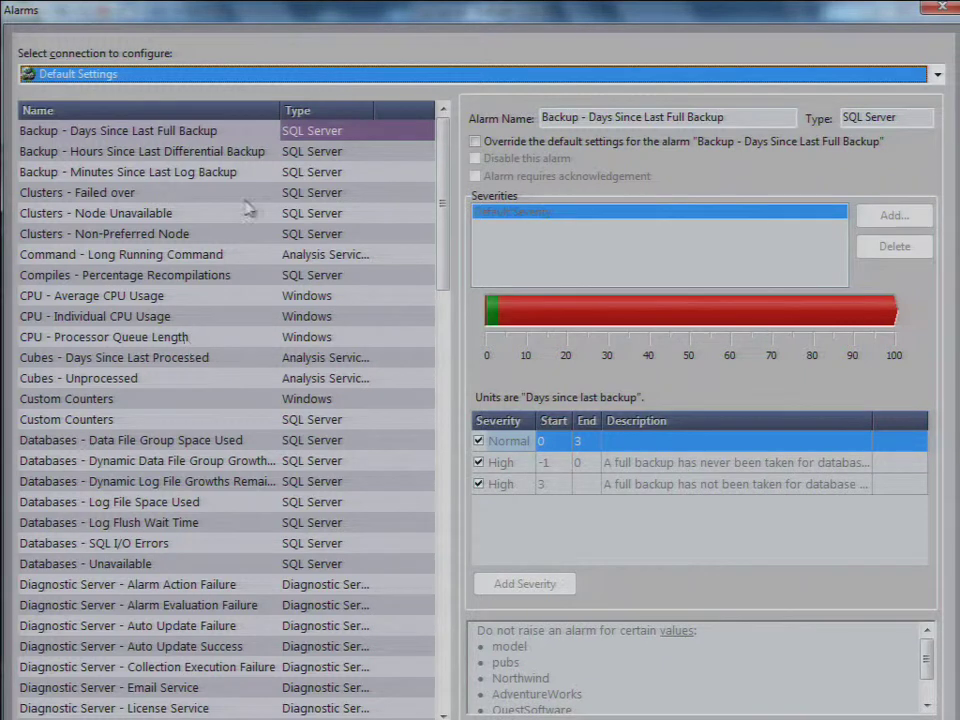
pyautogui.click(240, 380)
pyautogui.click(225, 233)
pyautogui.click(210, 151)
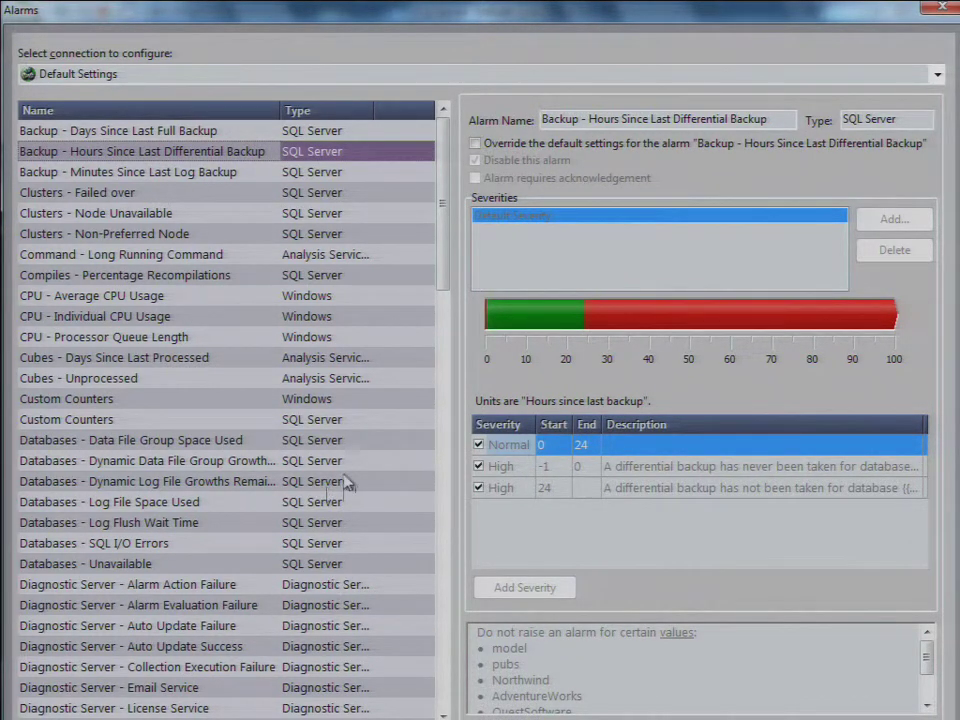
pyautogui.click(943, 14)
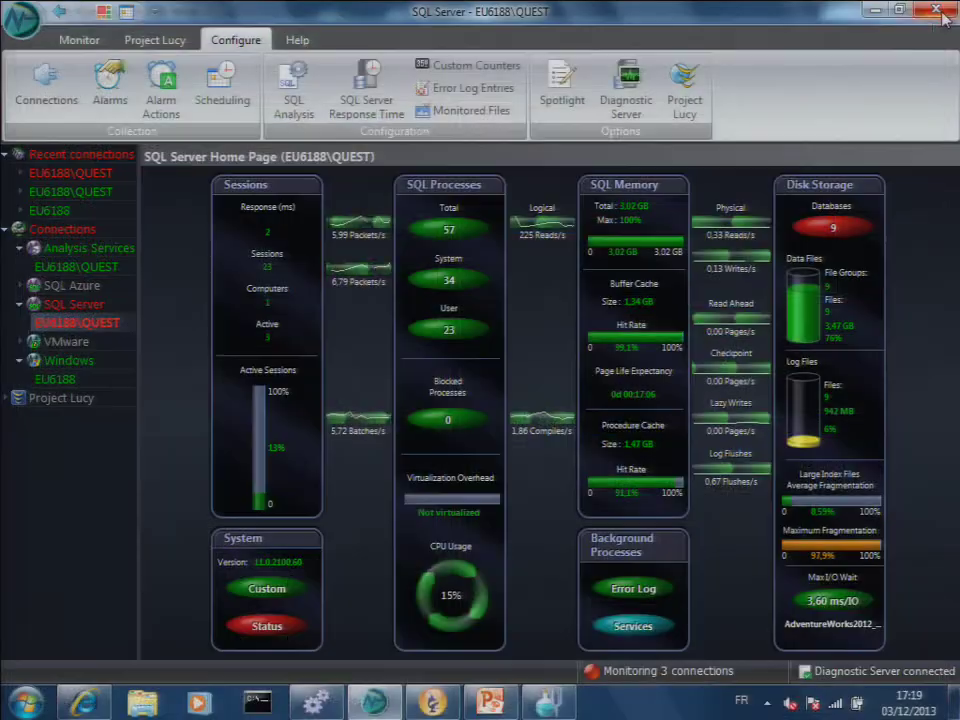
# Switch to Quest SQL Optimizer and compare the original statement side by side with the Alt3 scenario
pyautogui.click(548, 703)
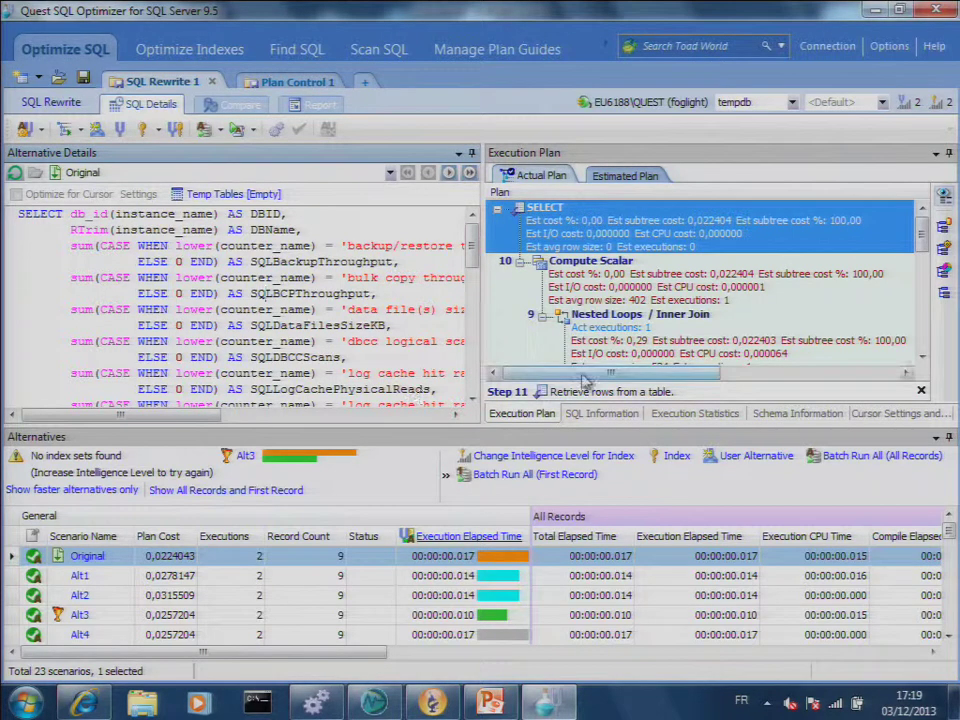
pyautogui.click(236, 105)
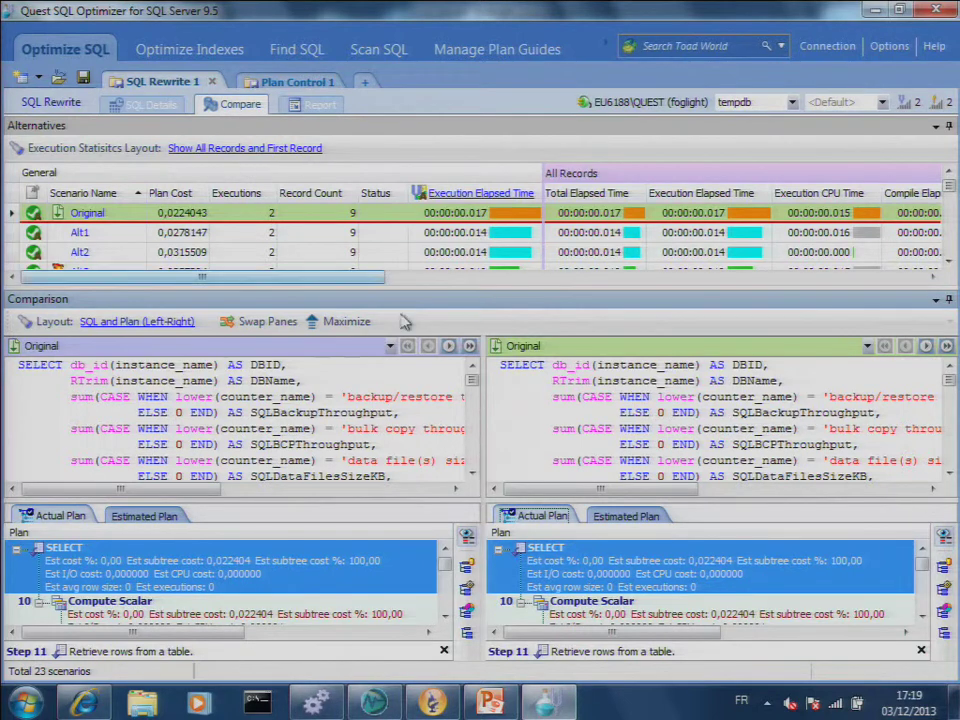
pyautogui.moveTo(484, 300); pyautogui.dragTo(484, 350)
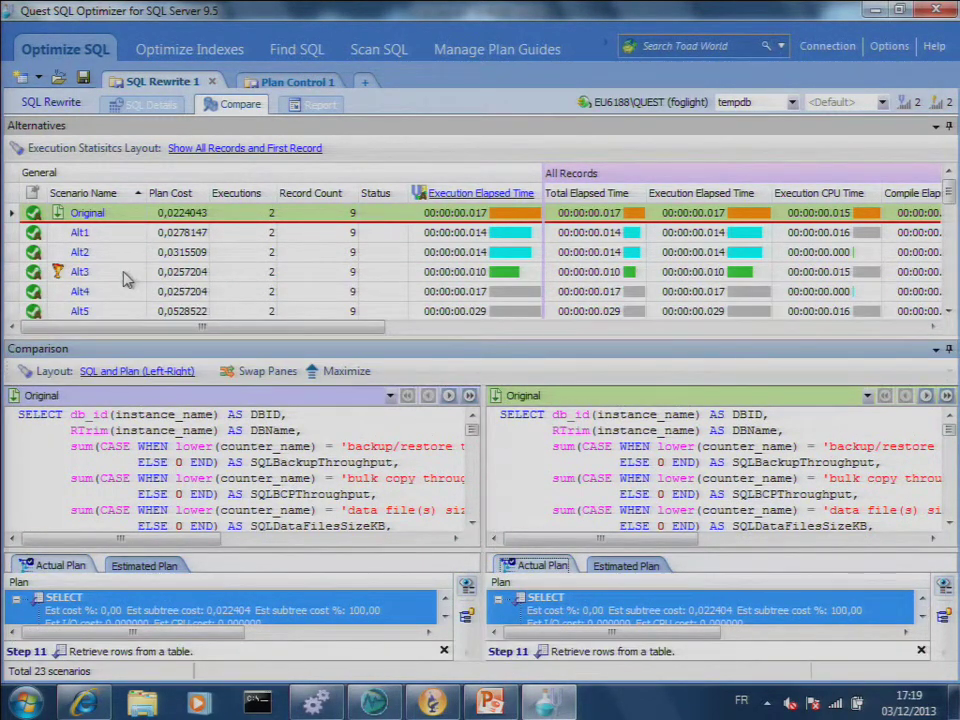
pyautogui.click(129, 275)
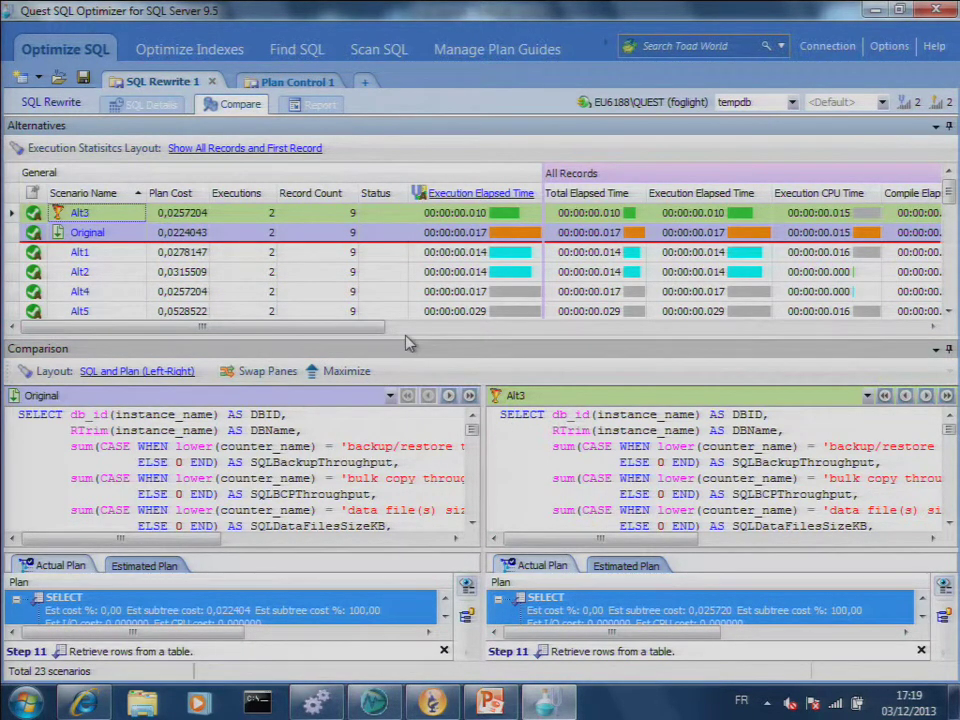
# Enlarge the comparison area and examine the differences between the Original and Alt3 SQL texts down to their ends
pyautogui.moveTo(405, 337); pyautogui.dragTo(405, 185)
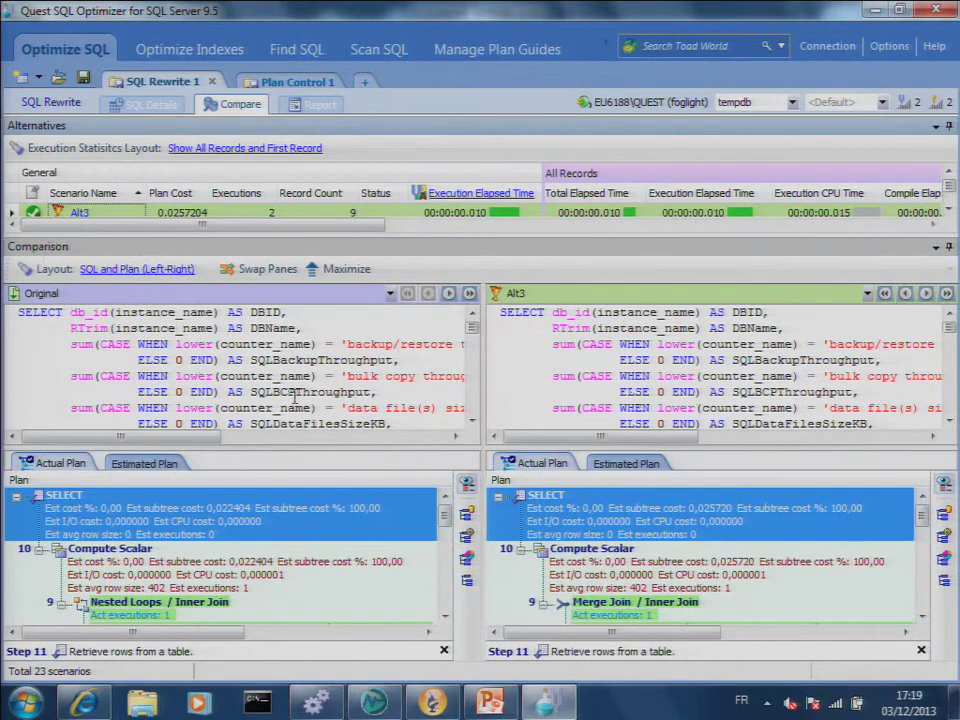
pyautogui.scroll(-6, 422, 335)
pyautogui.scroll(-10, 765, 393)
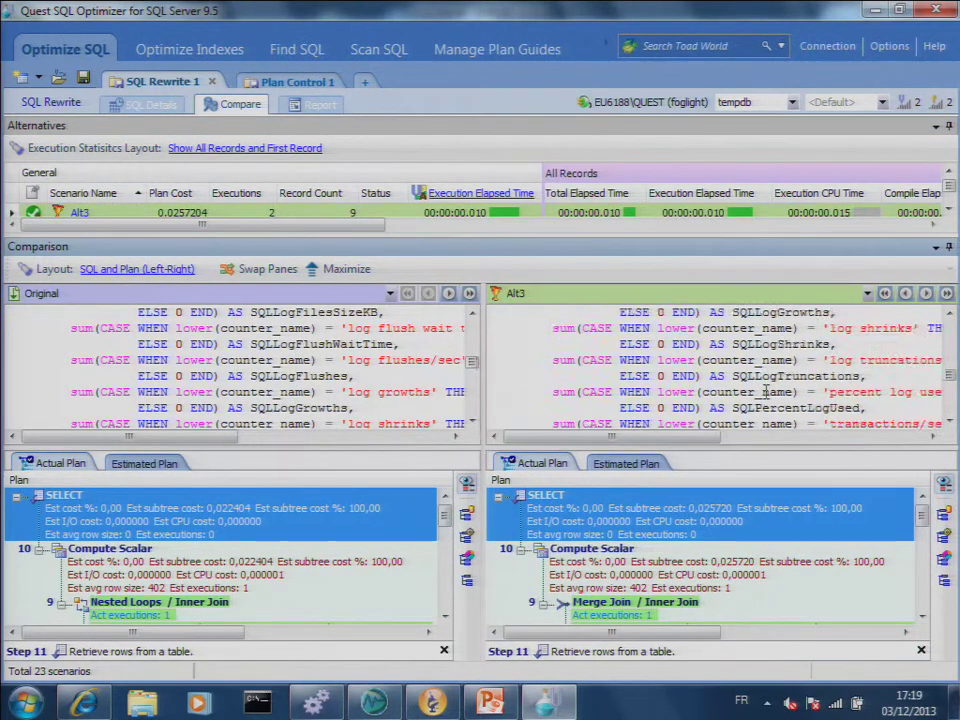
pyautogui.click(404, 377)
pyautogui.scroll(-10, 404, 377)
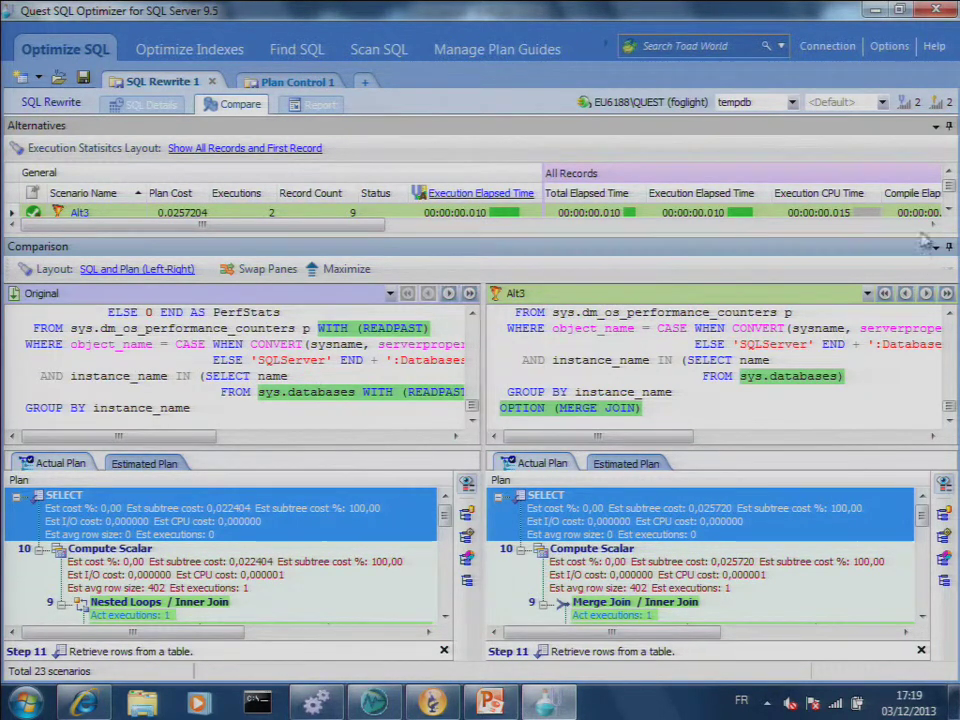
# Show the predefined intelligence levels for SQL Rewrite and the optimization settings they control
pyautogui.click(916, 104)
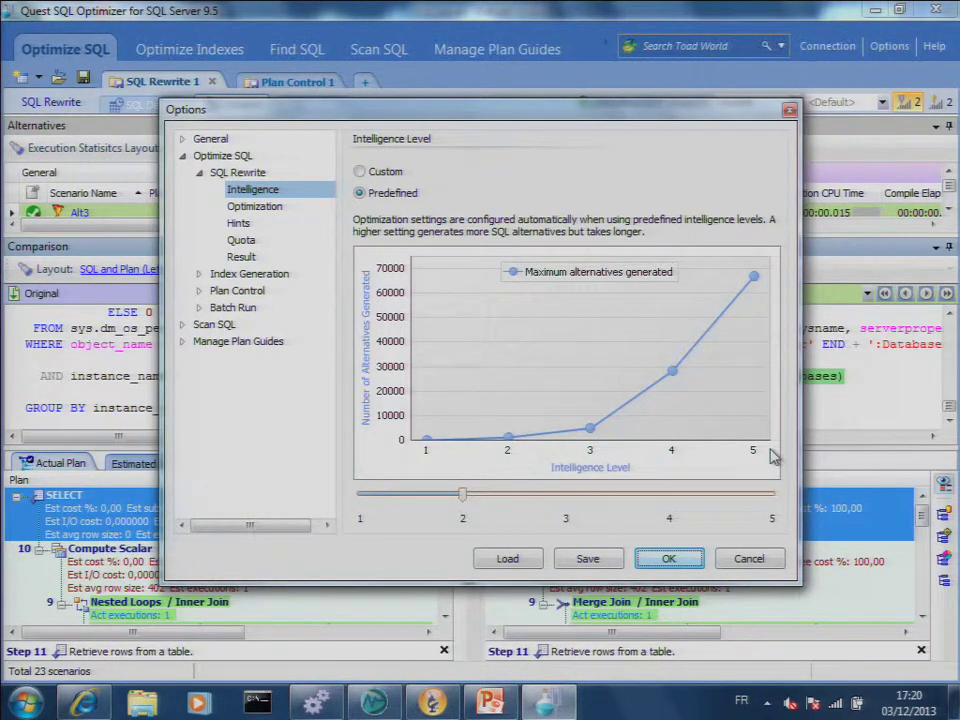
pyautogui.click(260, 203)
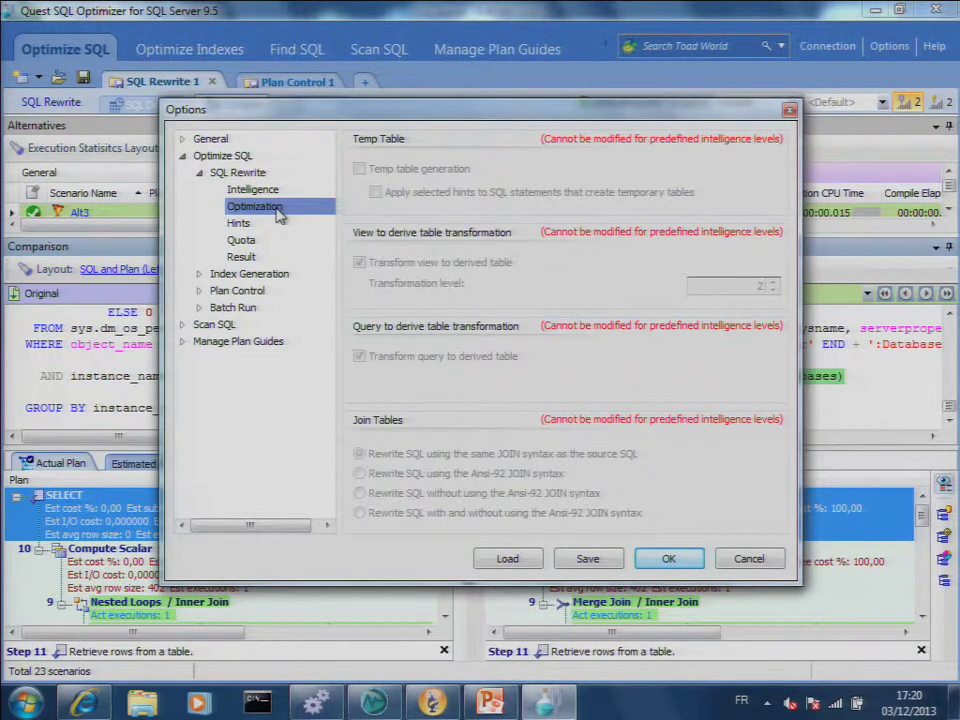
pyautogui.click(275, 189)
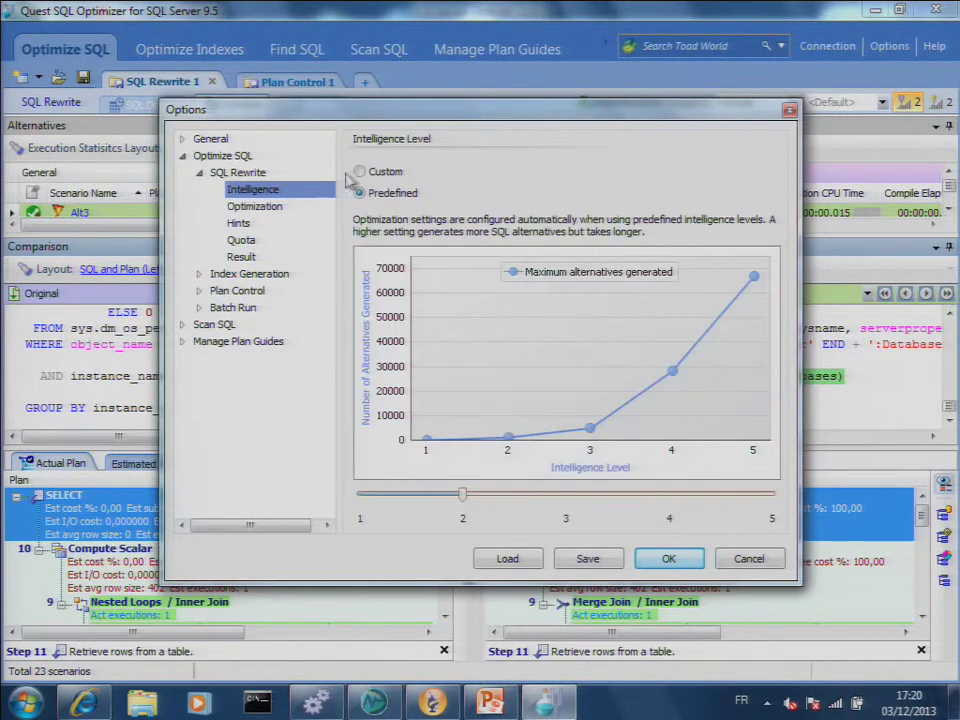
# Select the Custom intelligence level to review the optimization, hints, quota and index generation options, and discard the change
pyautogui.click(384, 174)
pyautogui.click(258, 206)
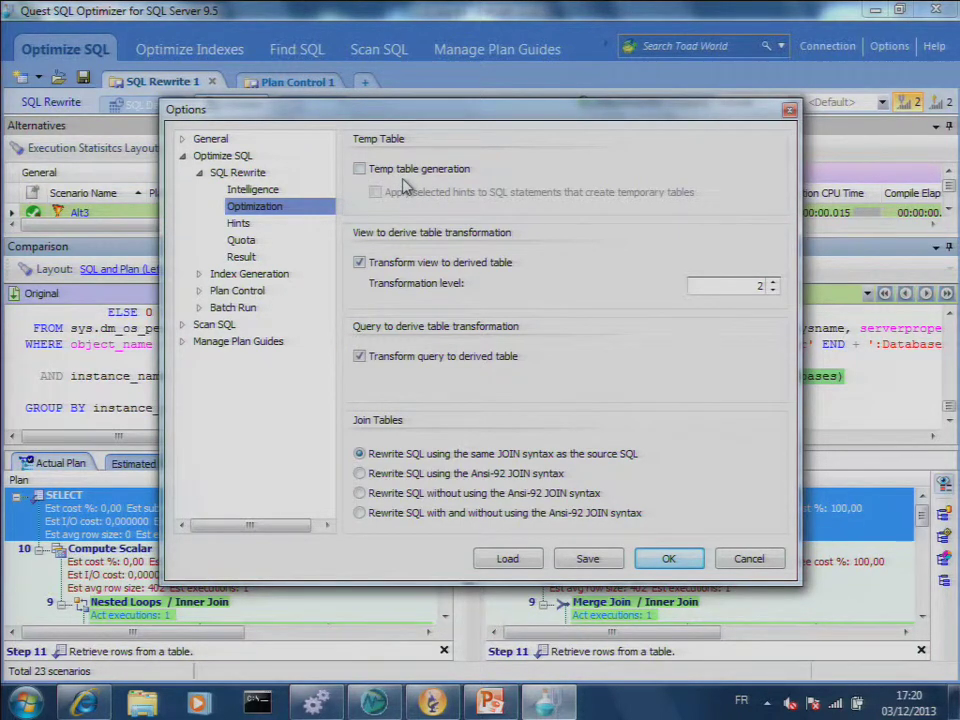
pyautogui.click(238, 224)
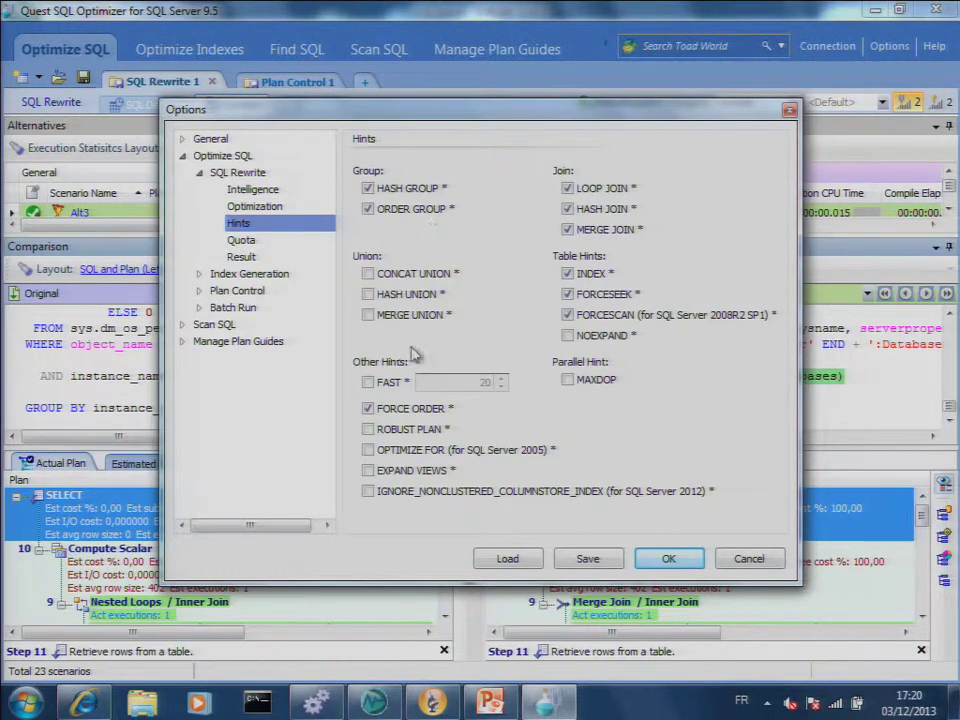
pyautogui.click(245, 243)
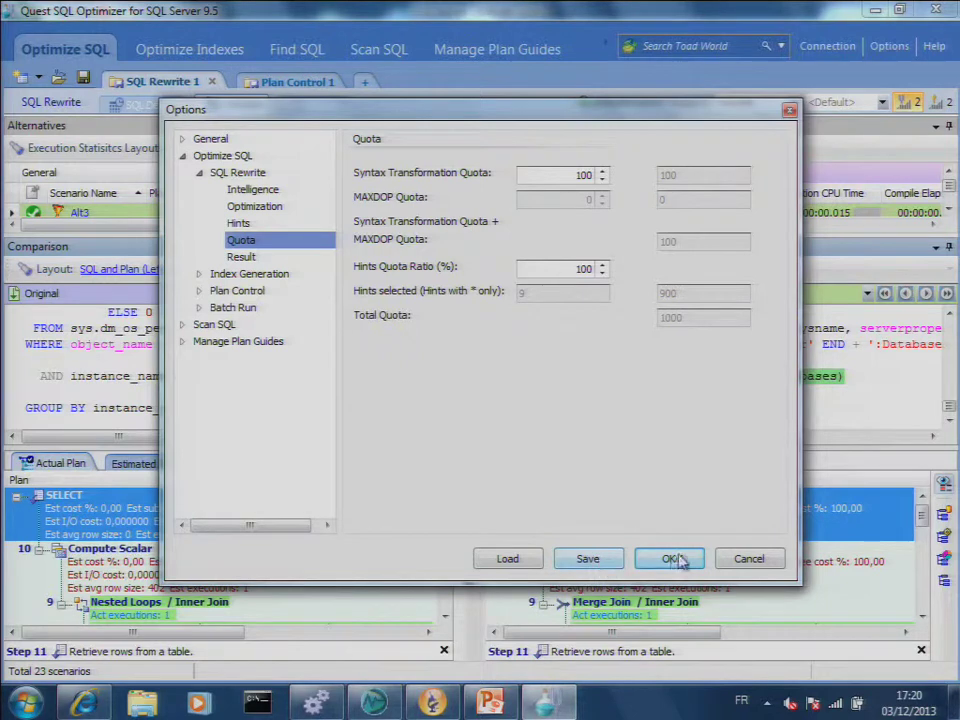
pyautogui.click(200, 274)
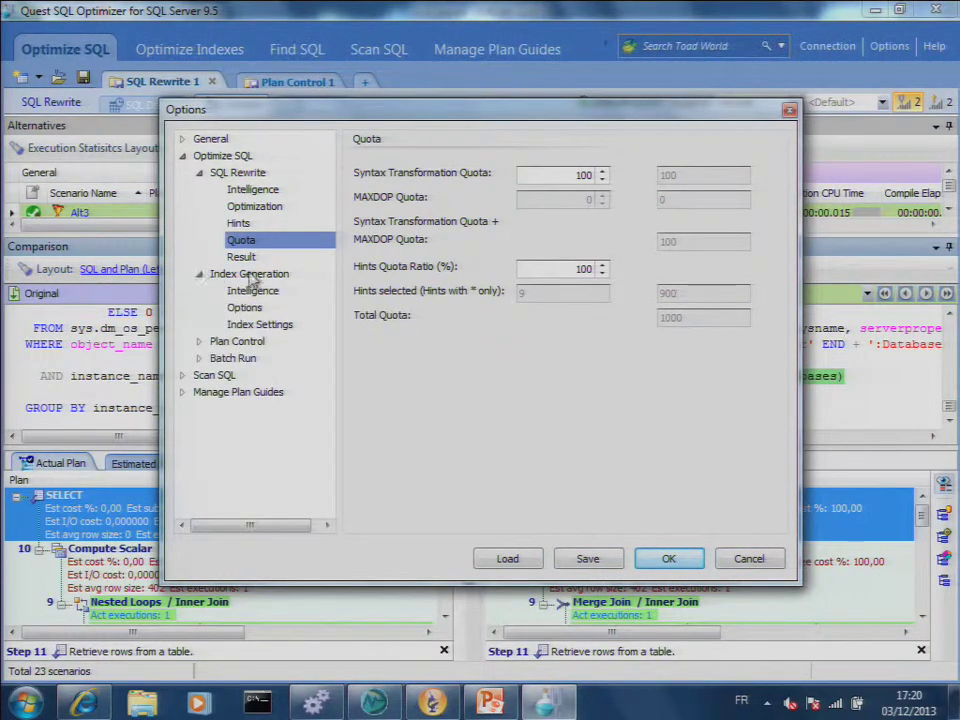
pyautogui.click(750, 560)
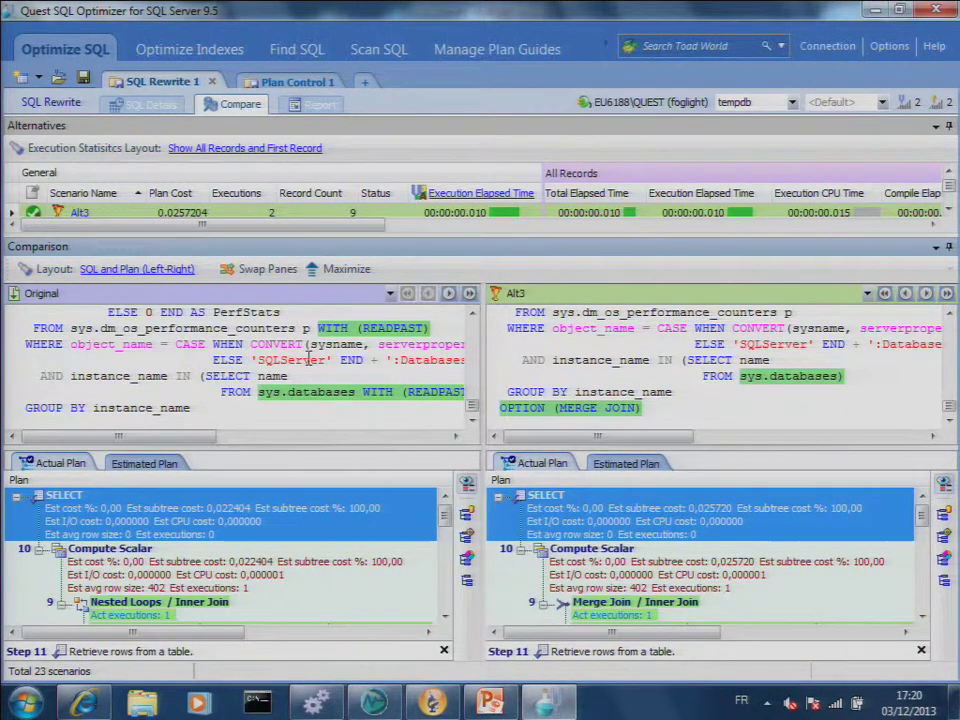
# Examine the lower operations in the actual execution plans of both Original and Alt3
pyautogui.scroll(-1, 447, 540)
pyautogui.scroll(-6, 447, 540)
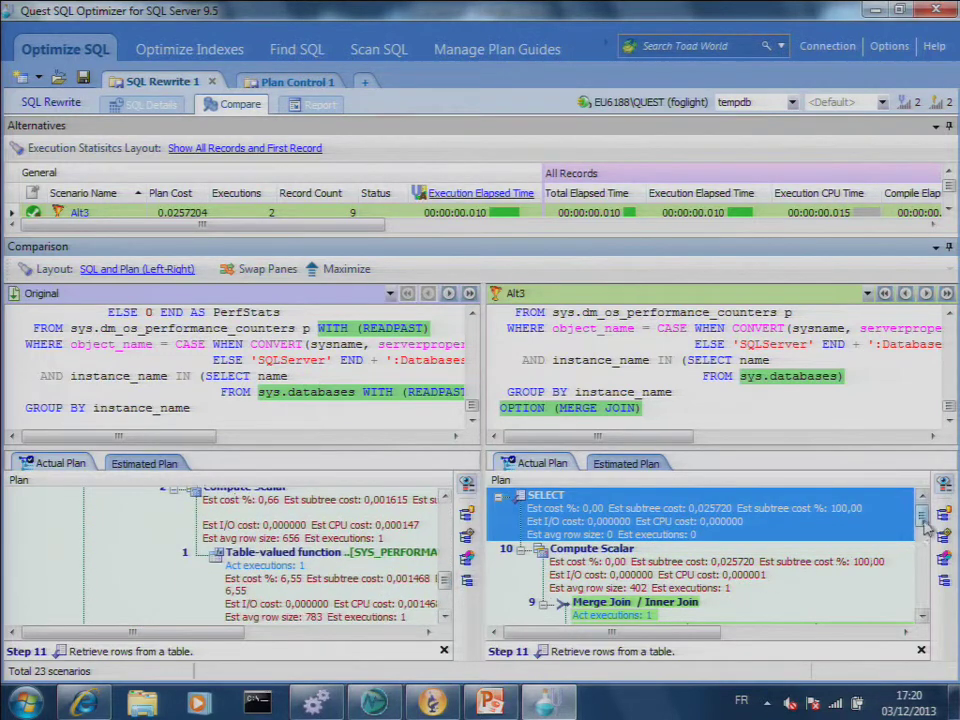
pyautogui.scroll(-5, 926, 528)
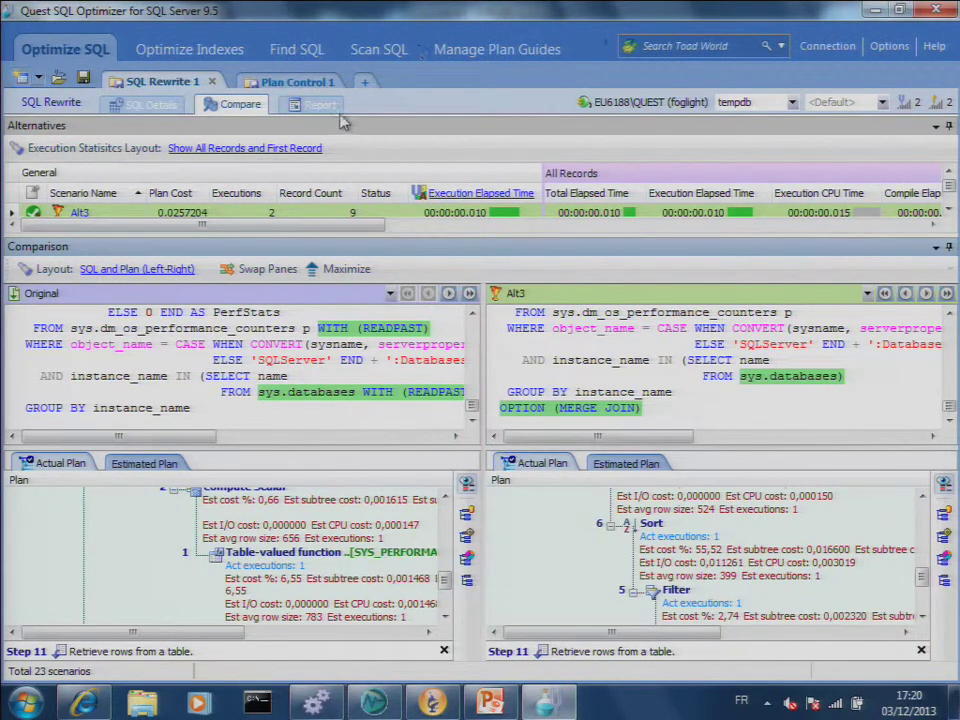
# Show the Optimize SQL resolution report and read through its summary, comparison graphs, original SQL text and execution plan
pyautogui.click(262, 104)
pyautogui.click(322, 110)
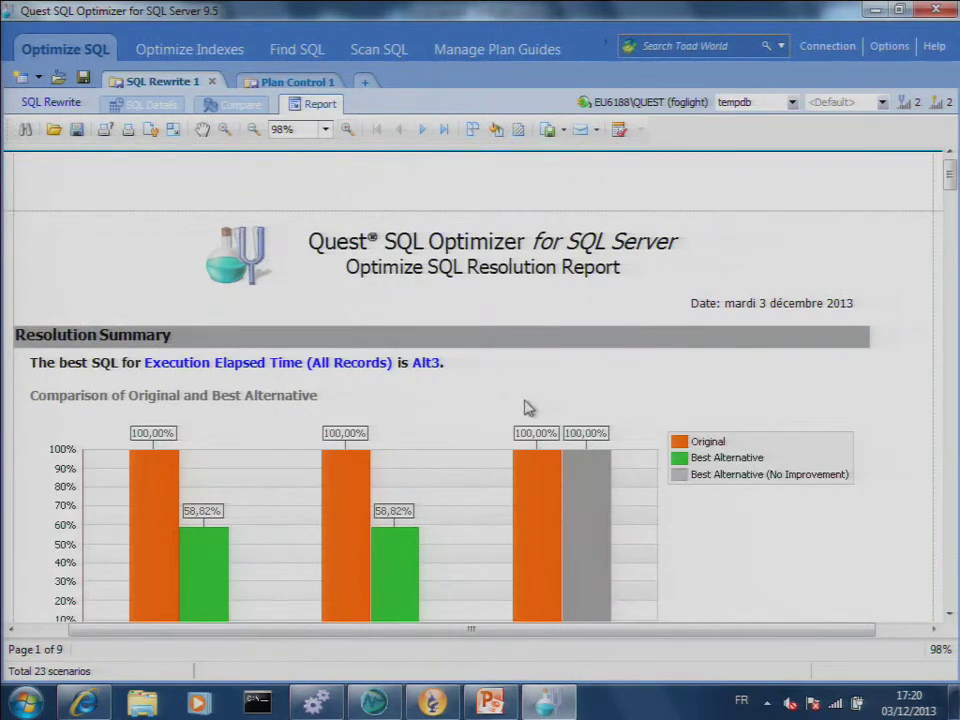
pyautogui.scroll(-5, 527, 407)
pyautogui.scroll(-5, 527, 407)
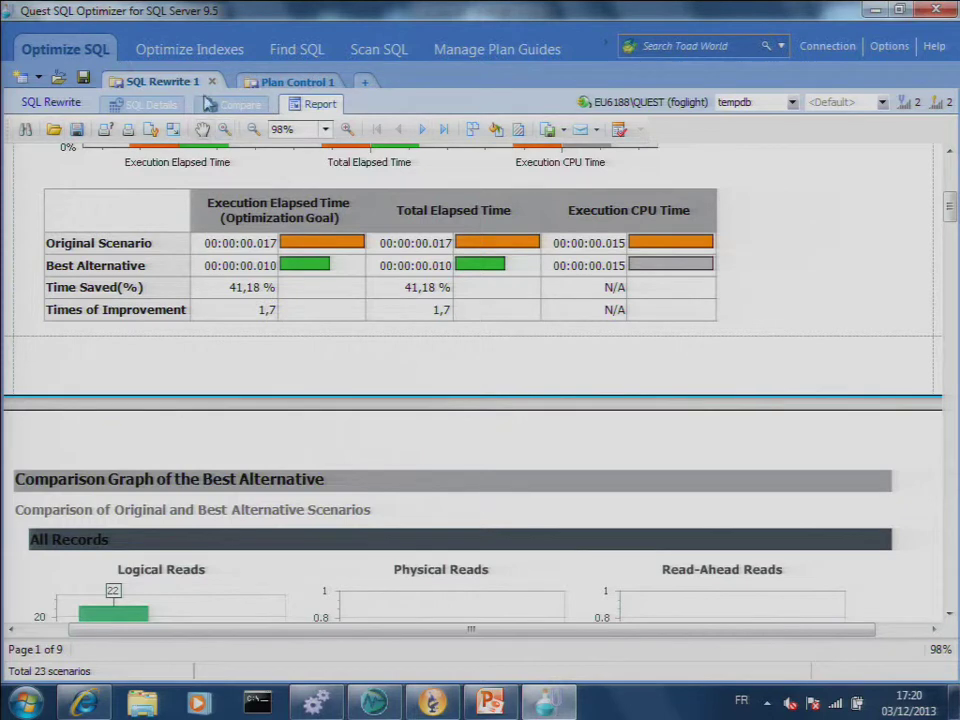
pyautogui.scroll(-20, 395, 340)
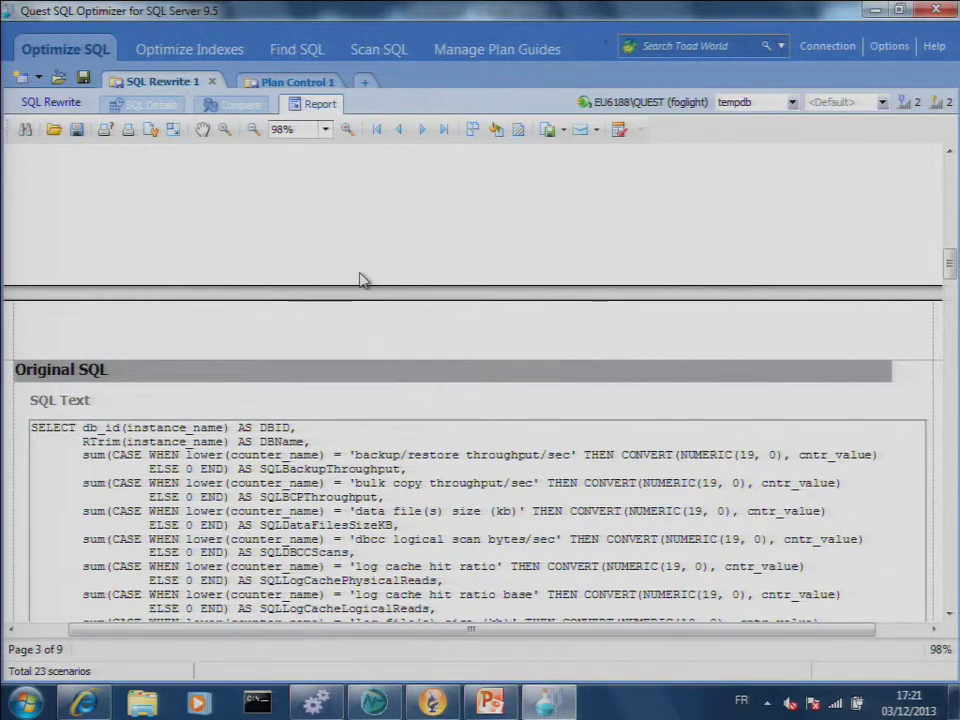
pyautogui.scroll(-10, 365, 280)
pyautogui.scroll(-15, 545, 335)
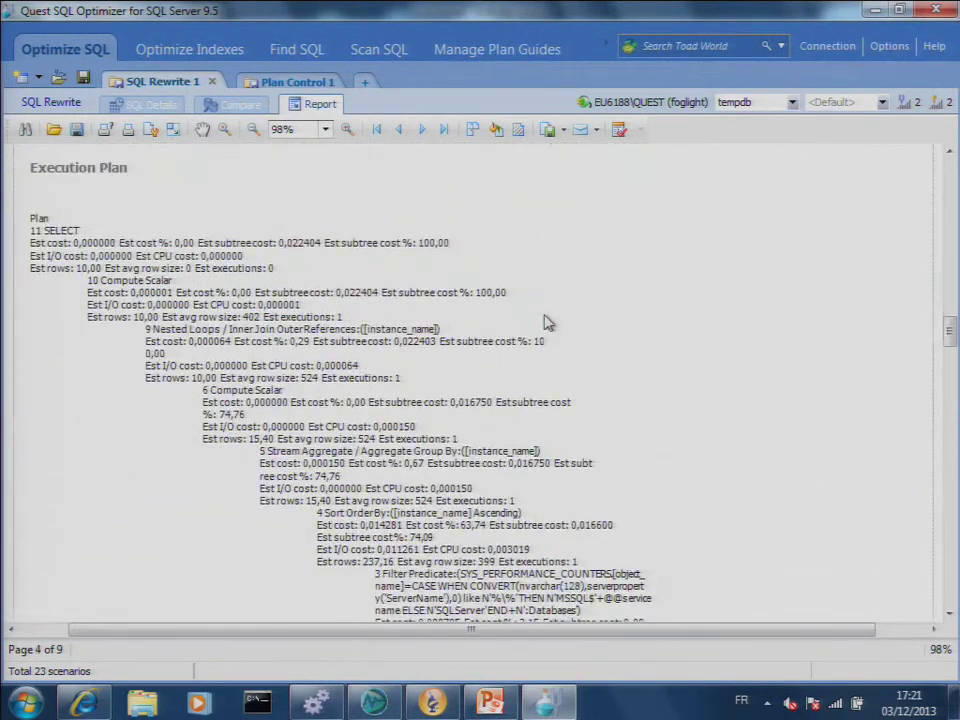
# Revisit the SQL Rewrite 1 details, show Plan Control 1, and enlarge its plans list to review the alternatives
pyautogui.click(160, 105)
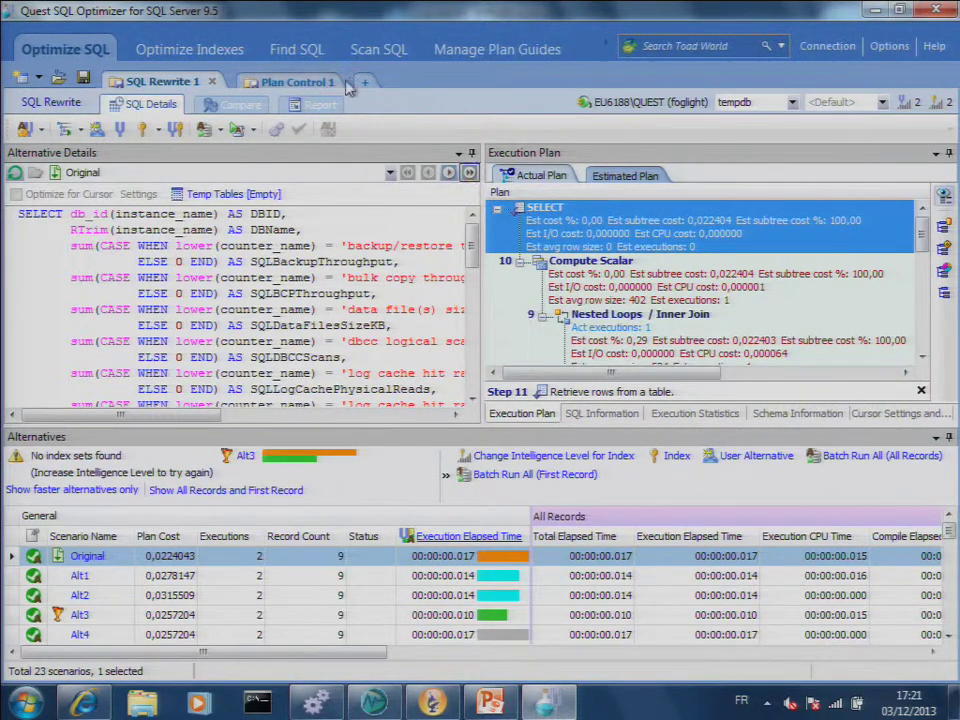
pyautogui.click(305, 83)
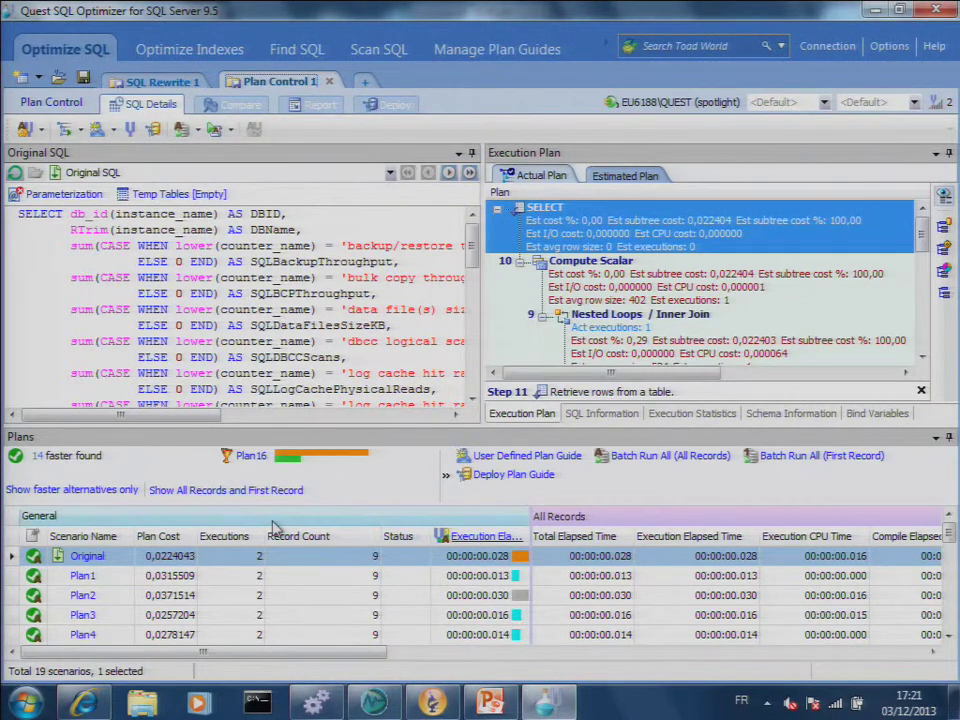
pyautogui.moveTo(307, 437); pyautogui.dragTo(300, 405)
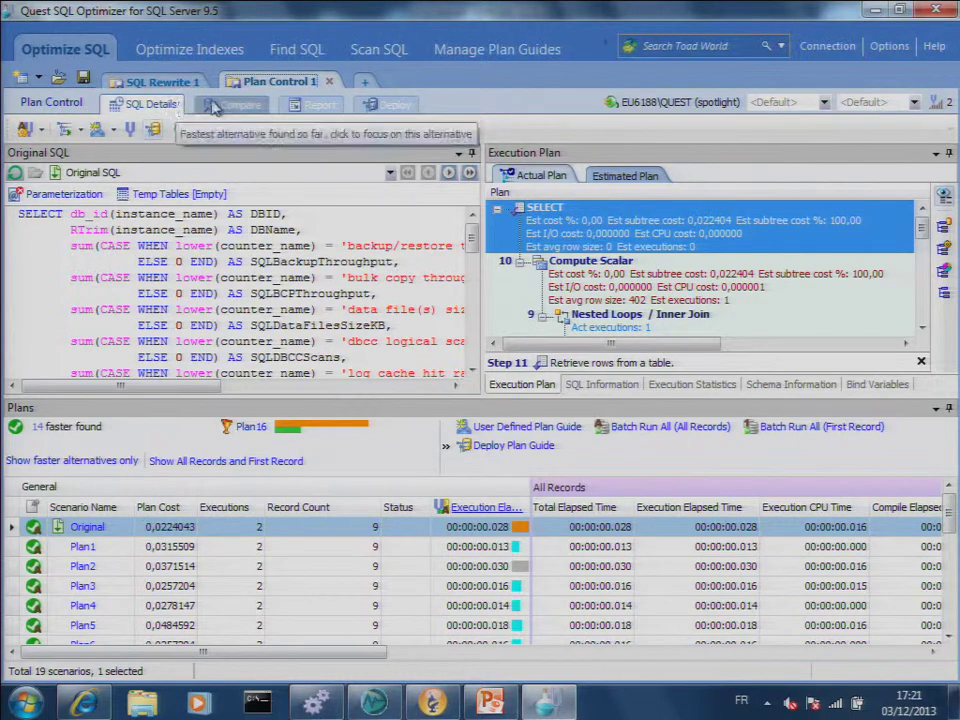
# Compare the actual execution plans in Plan Control 1 side by side, examine their lower operations, and show the resolution report
pyautogui.click(225, 106)
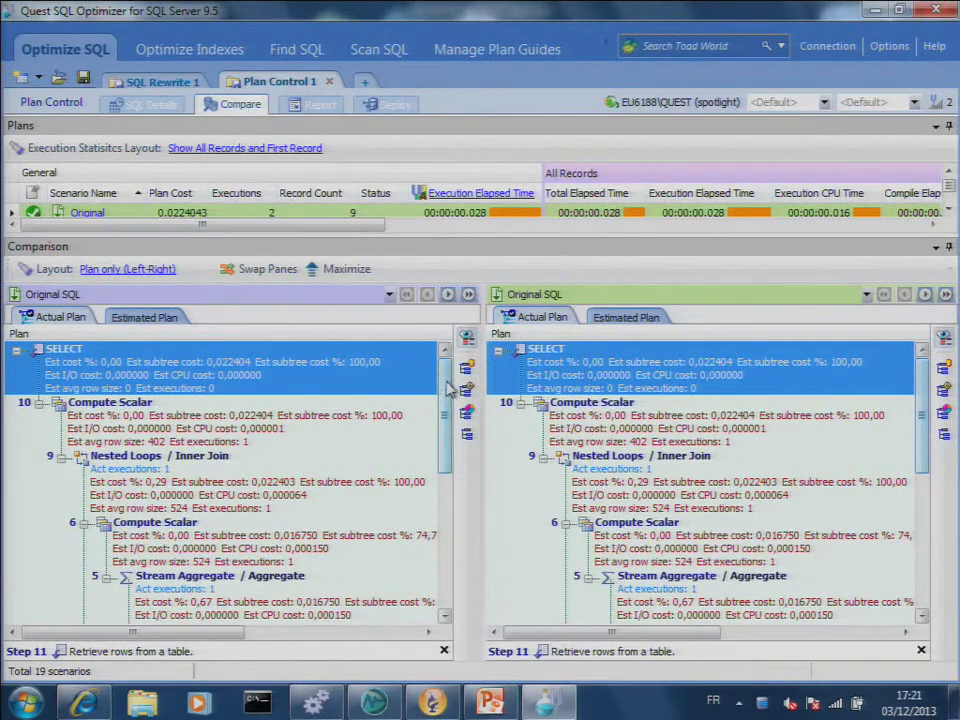
pyautogui.moveTo(449, 388); pyautogui.dragTo(450, 535)
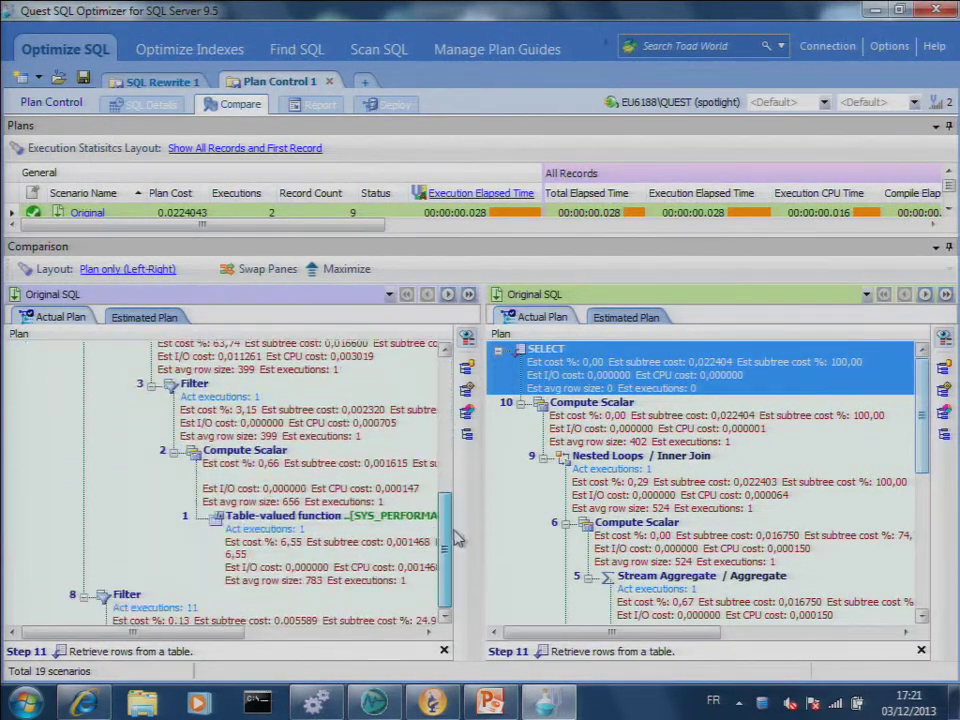
pyautogui.moveTo(921, 432); pyautogui.dragTo(922, 522)
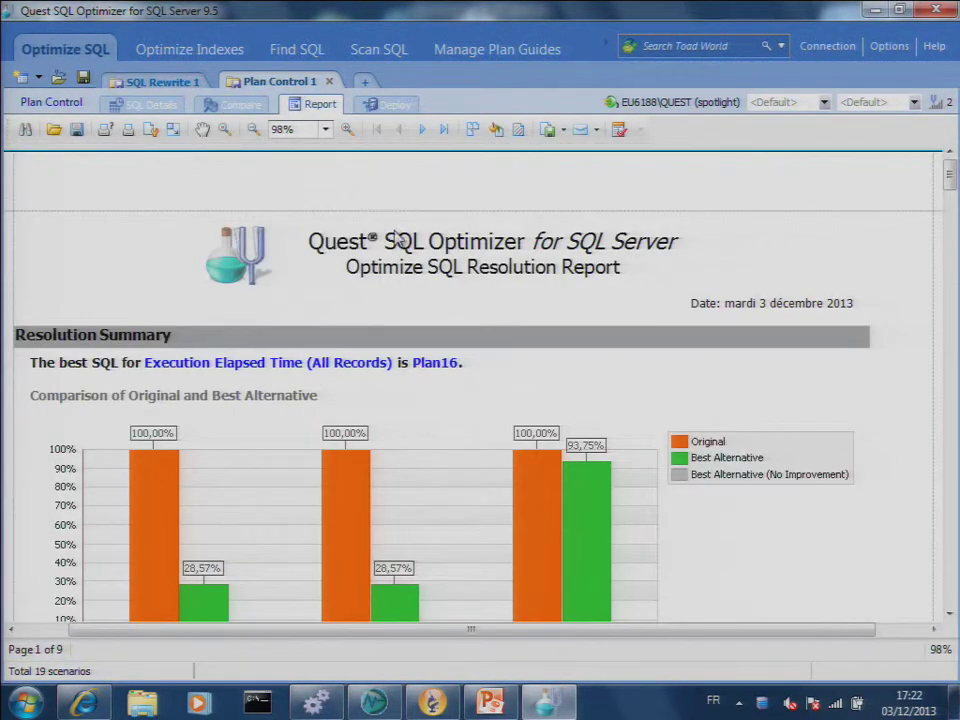
# Show the deployment settings of Plan Control 1 and select Plan16 as the plan to deploy
pyautogui.click(395, 105)
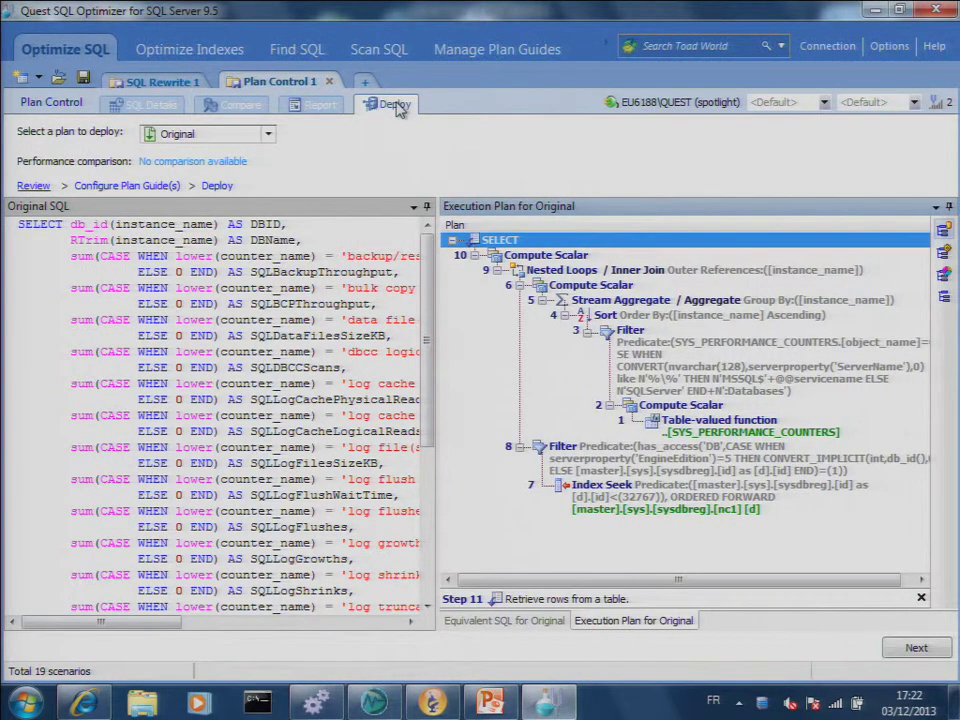
pyautogui.click(268, 135)
pyautogui.scroll(-4, 270, 205)
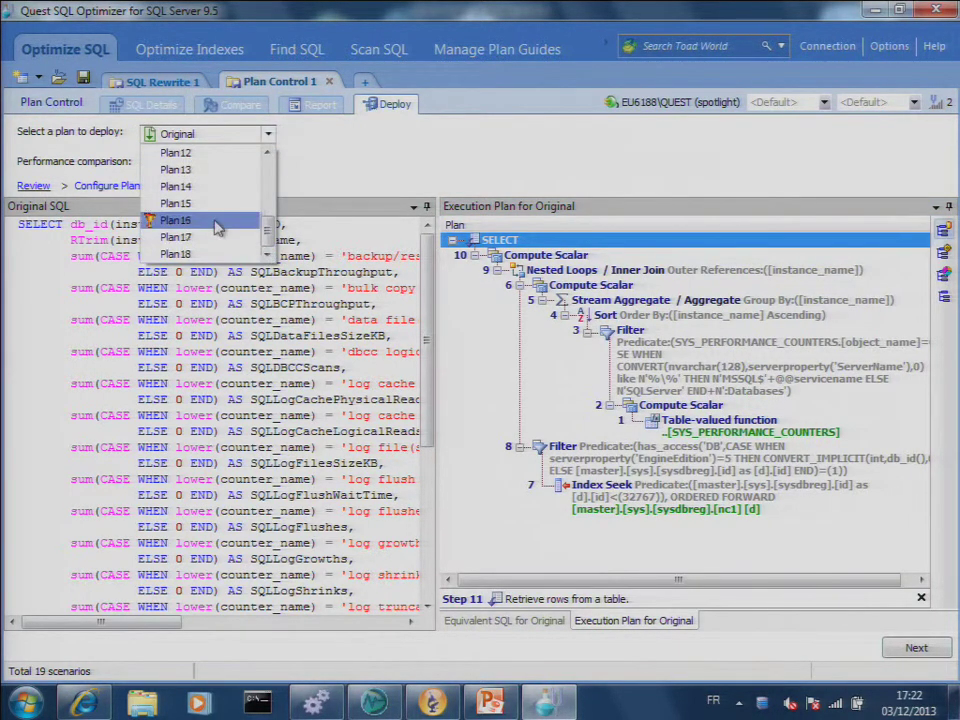
pyautogui.click(214, 221)
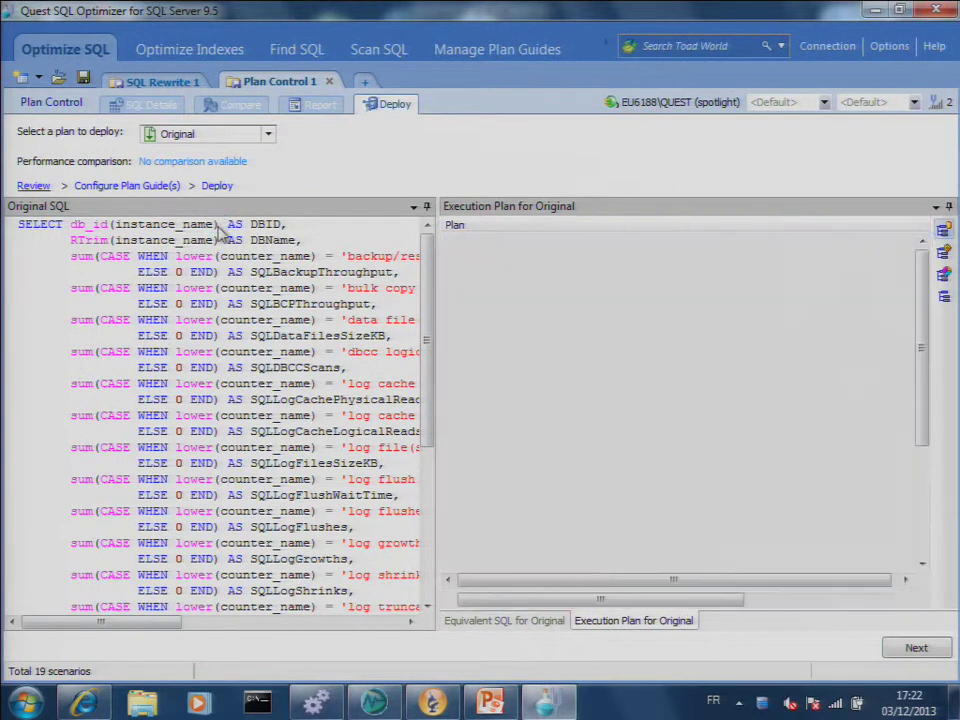
# Configure Plan16's guide for a single SQL statement, keeping the proposed plan guide name, and deploy it
pyautogui.click(917, 648)
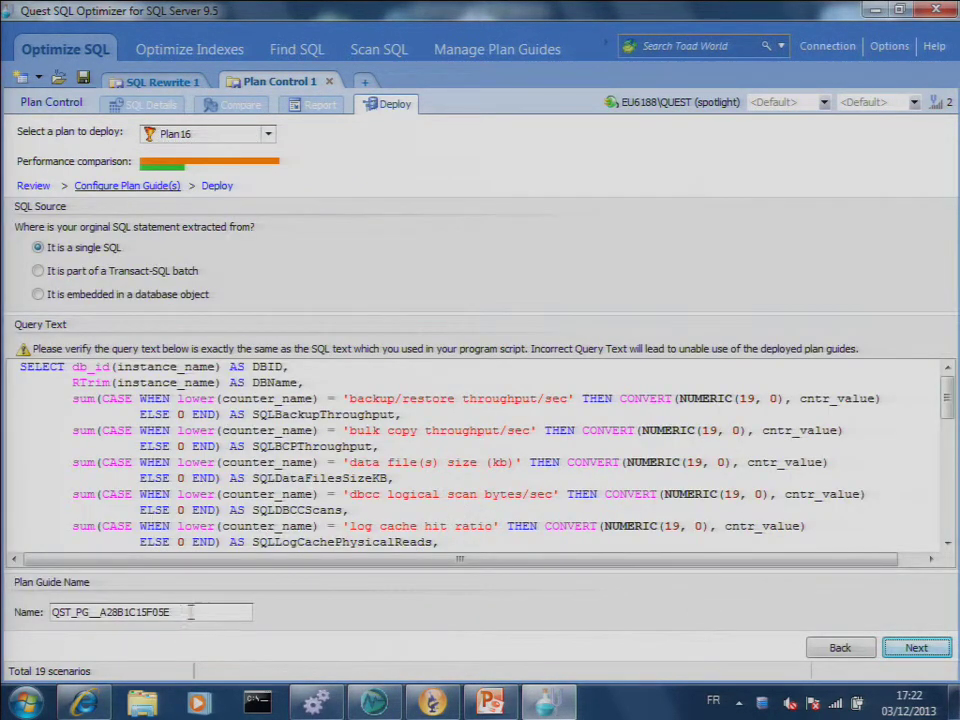
pyautogui.moveTo(190, 612); pyautogui.dragTo(6, 620)
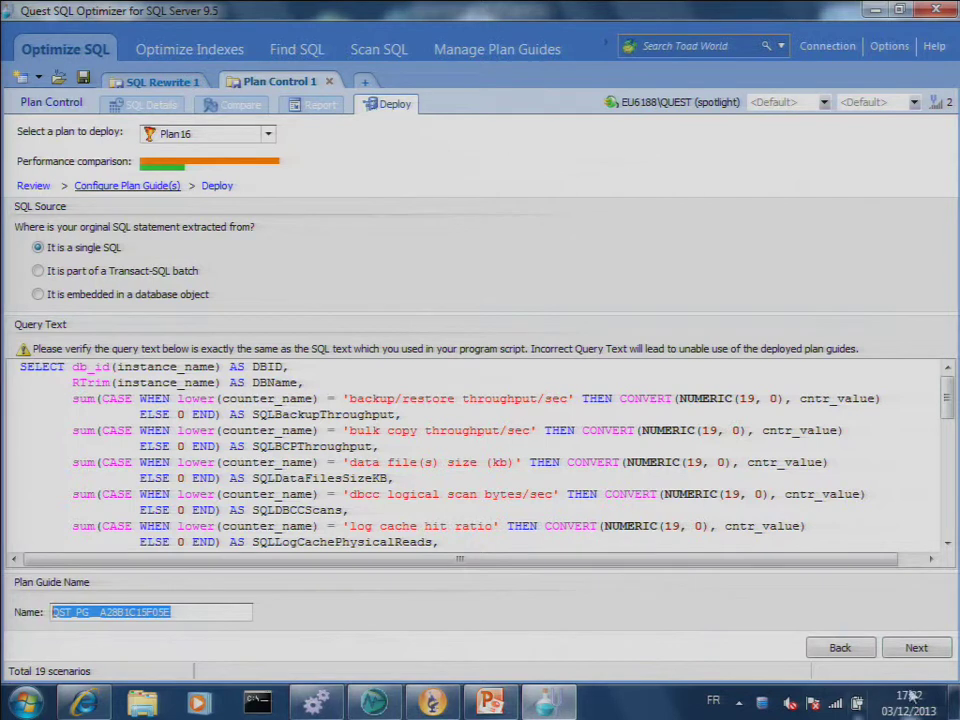
pyautogui.click(917, 648)
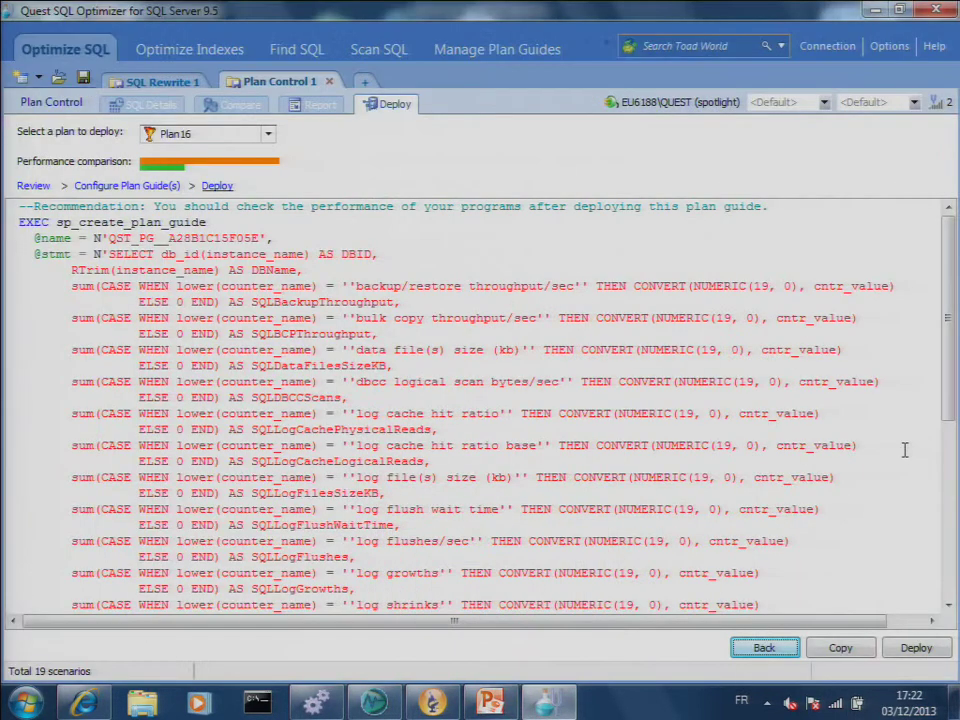
pyautogui.click(905, 648)
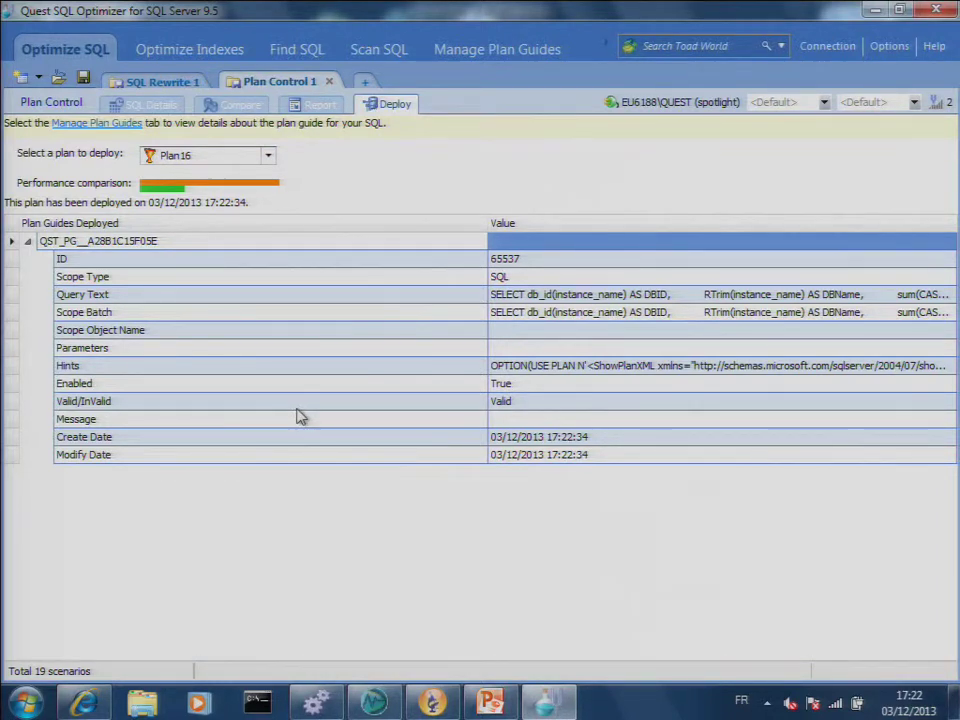
# Create a Manage Plan Guides session using the EU6188\QUEST connection to the AdventureWorks2012 database
pyautogui.click(468, 49)
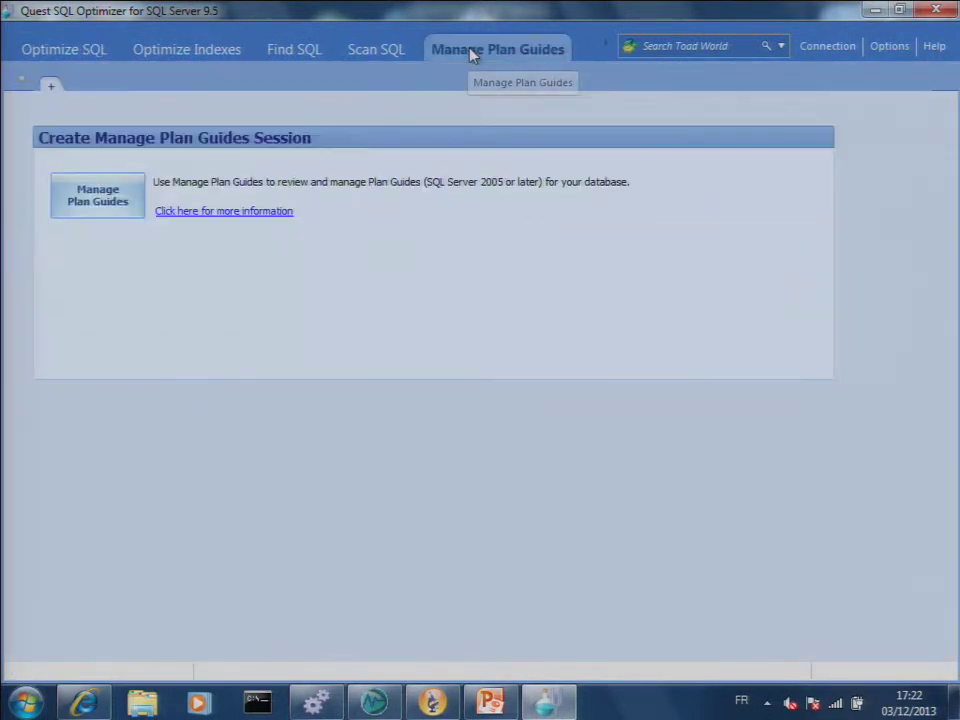
pyautogui.click(92, 203)
pyautogui.click(346, 224)
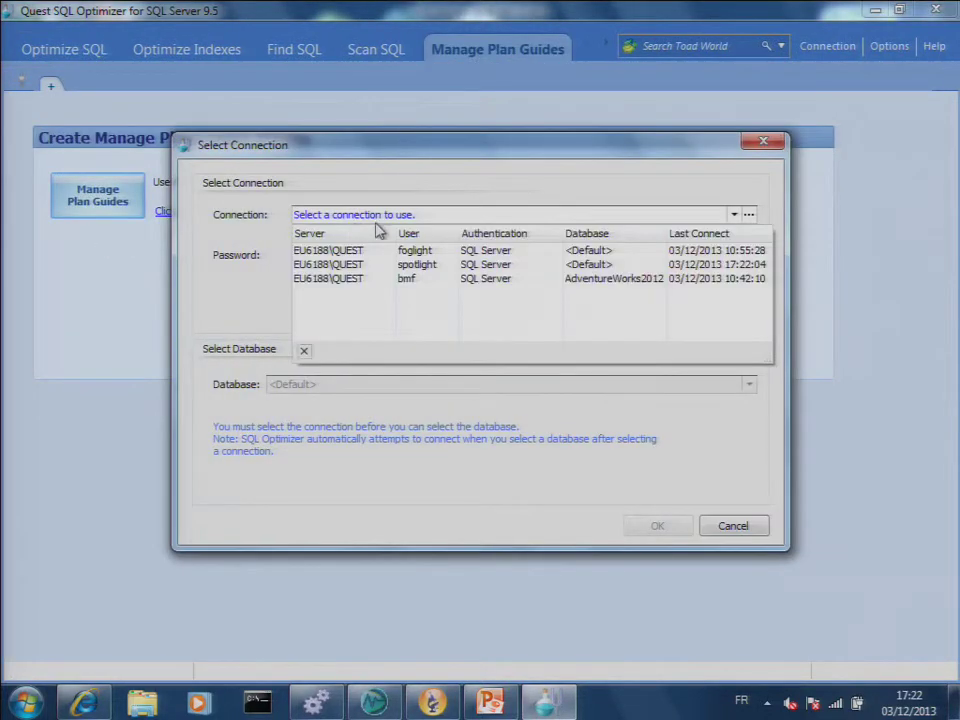
pyautogui.click(418, 279)
pyautogui.click(660, 524)
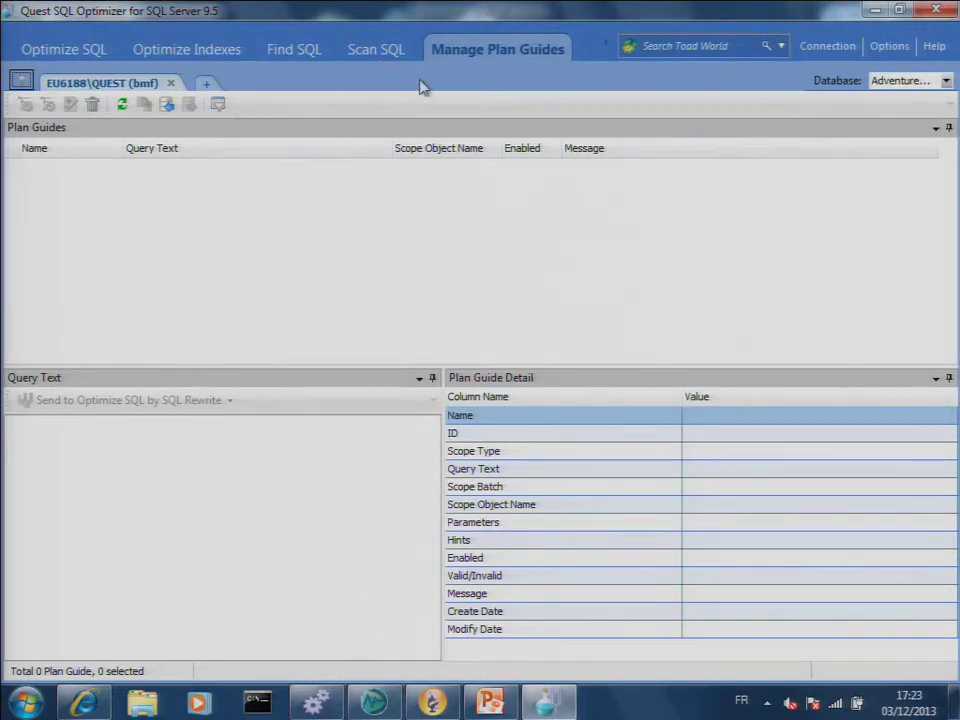
# Return to the SQL Rewrite 1 details and compare the actual and estimated execution plans of the original SQL
pyautogui.click(73, 49)
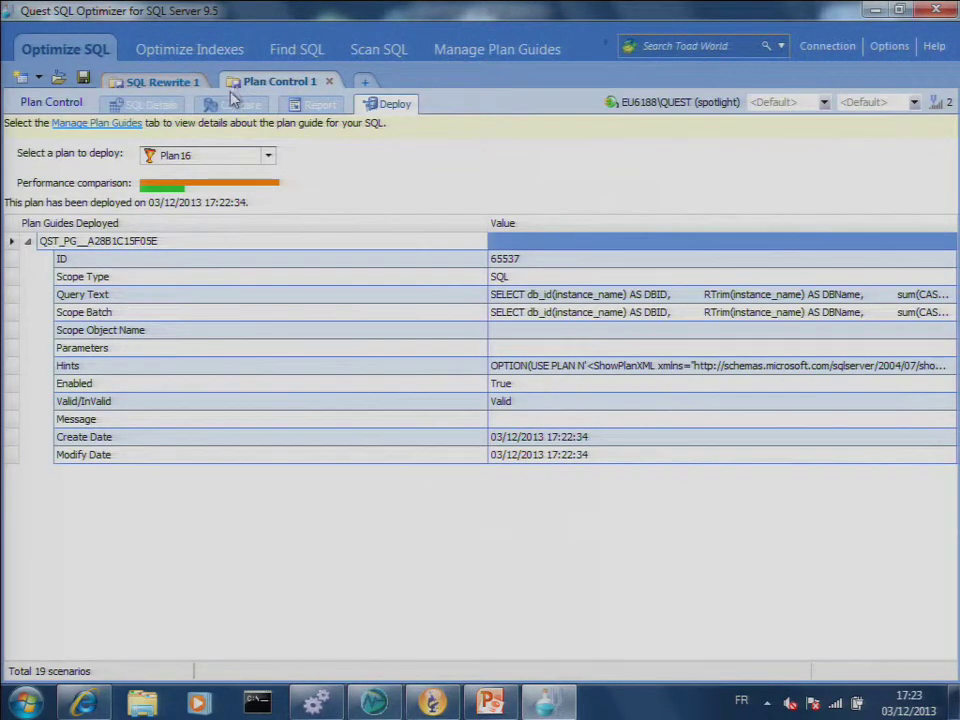
pyautogui.click(163, 88)
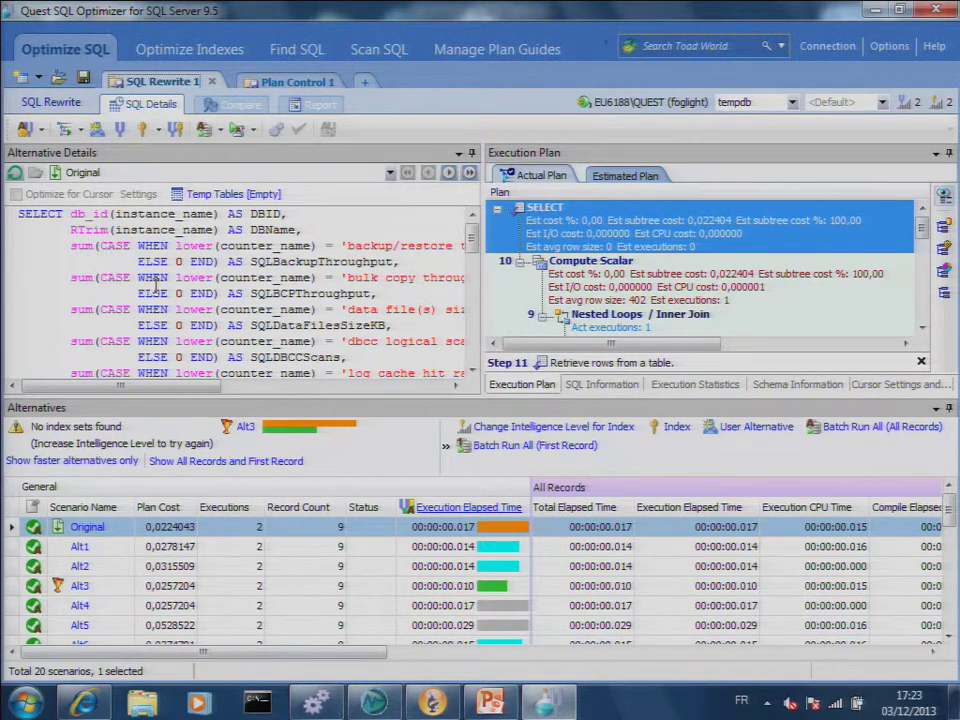
pyautogui.click(628, 176)
pyautogui.click(519, 184)
pyautogui.click(638, 176)
pyautogui.click(530, 176)
pyautogui.click(626, 176)
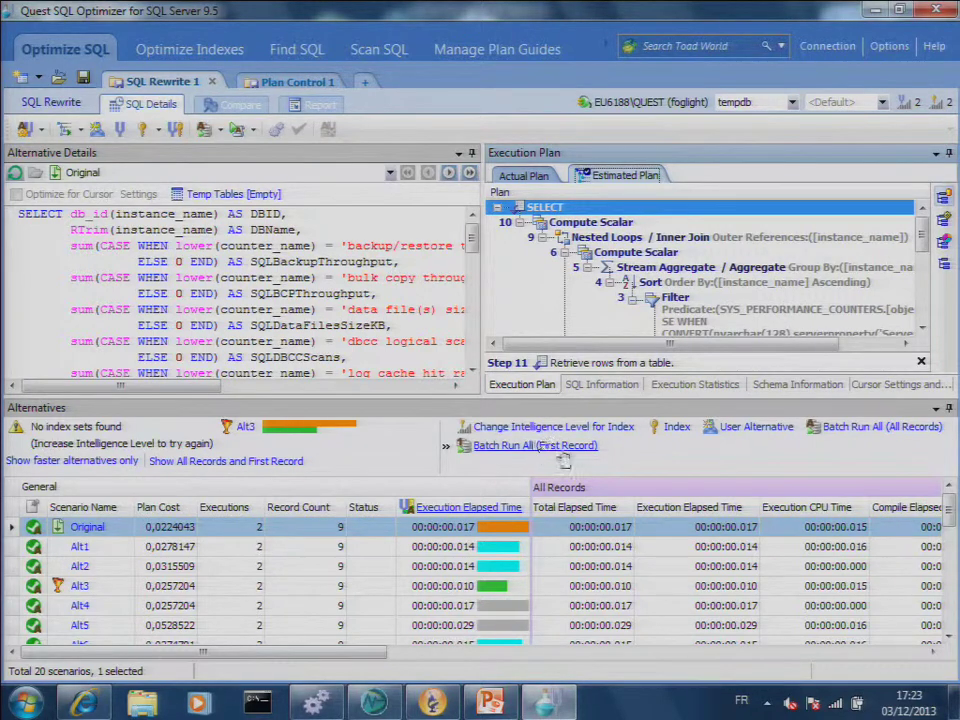
# Review the session batch run criteria for running all records and for the first record, discarding them without running
pyautogui.click(848, 426)
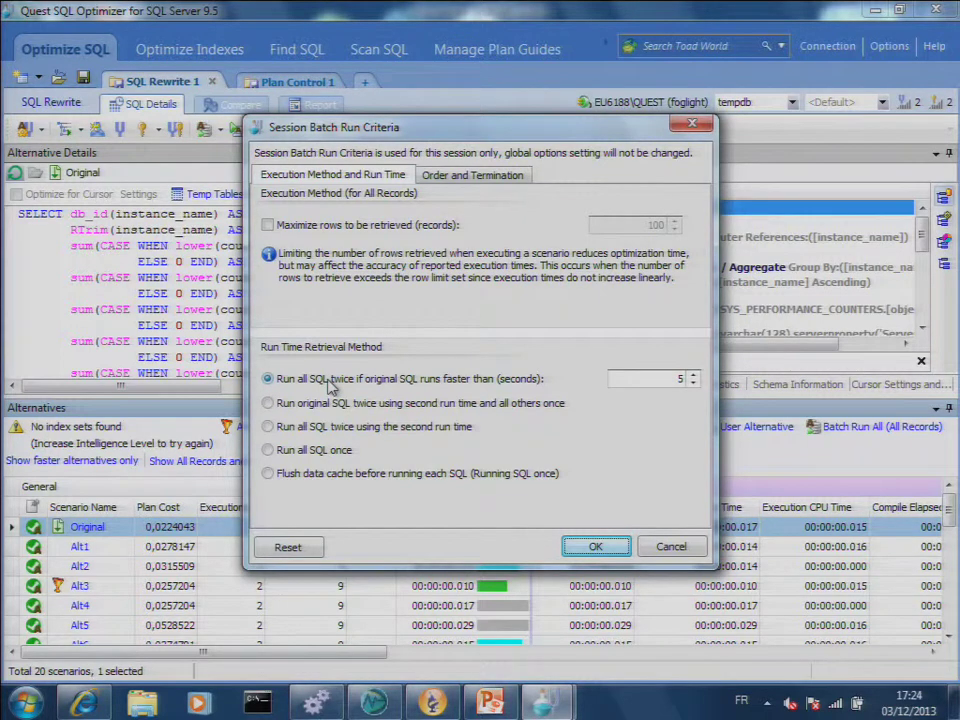
pyautogui.click(692, 123)
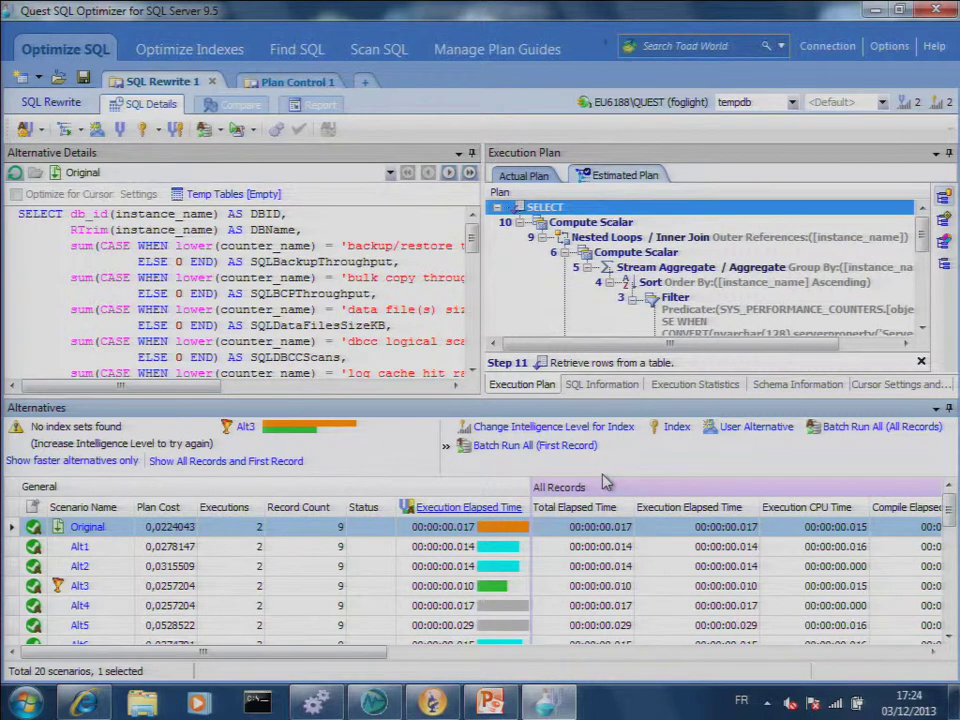
pyautogui.click(529, 450)
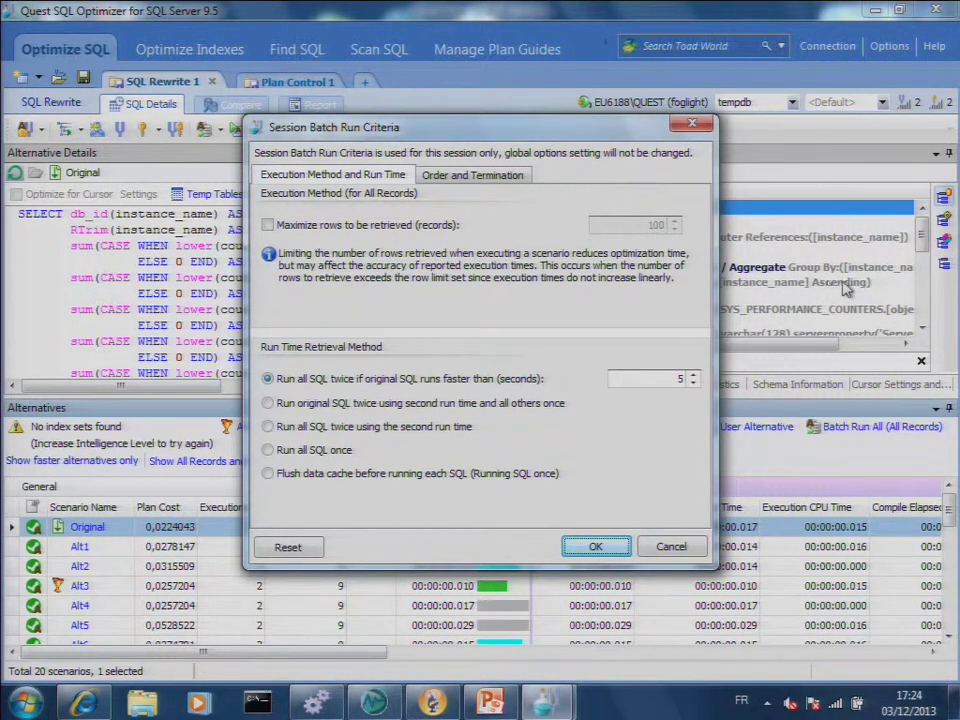
pyautogui.click(671, 546)
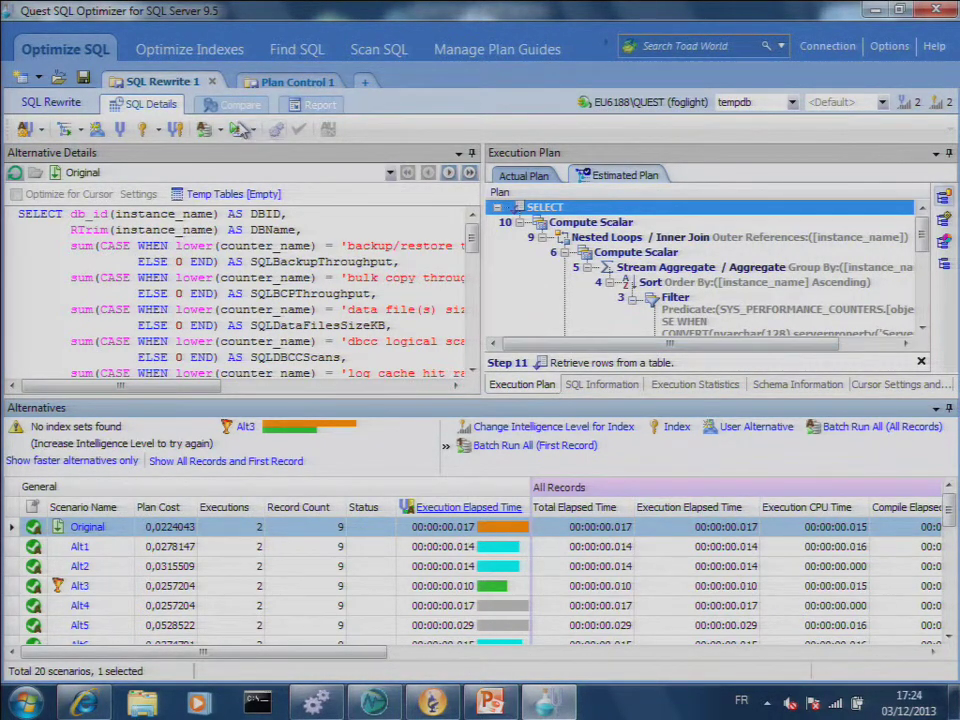
# Look over the Optimize Indexes, Find SQL and Scan SQL modules, and minimize both SQL Optimizer and Spotlight
pyautogui.click(198, 48)
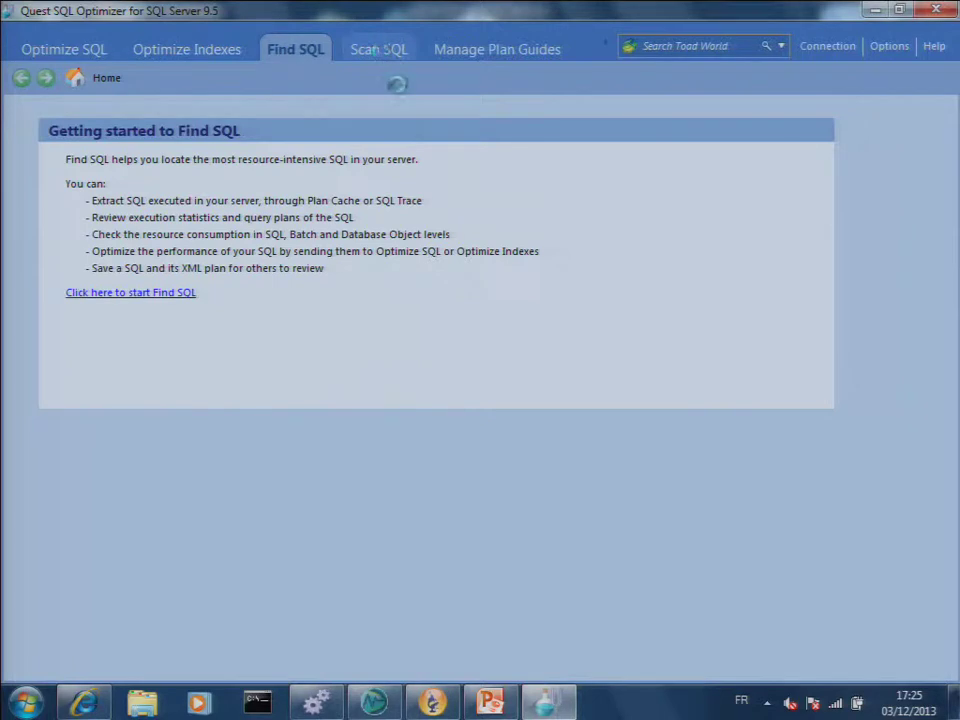
pyautogui.click(385, 58)
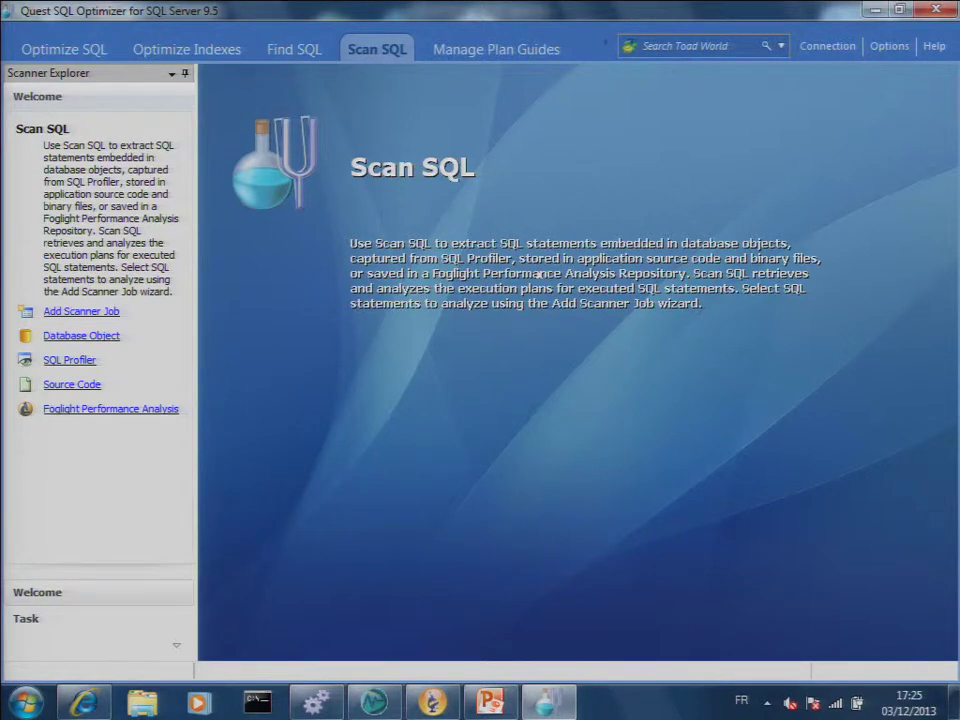
pyautogui.click(874, 12)
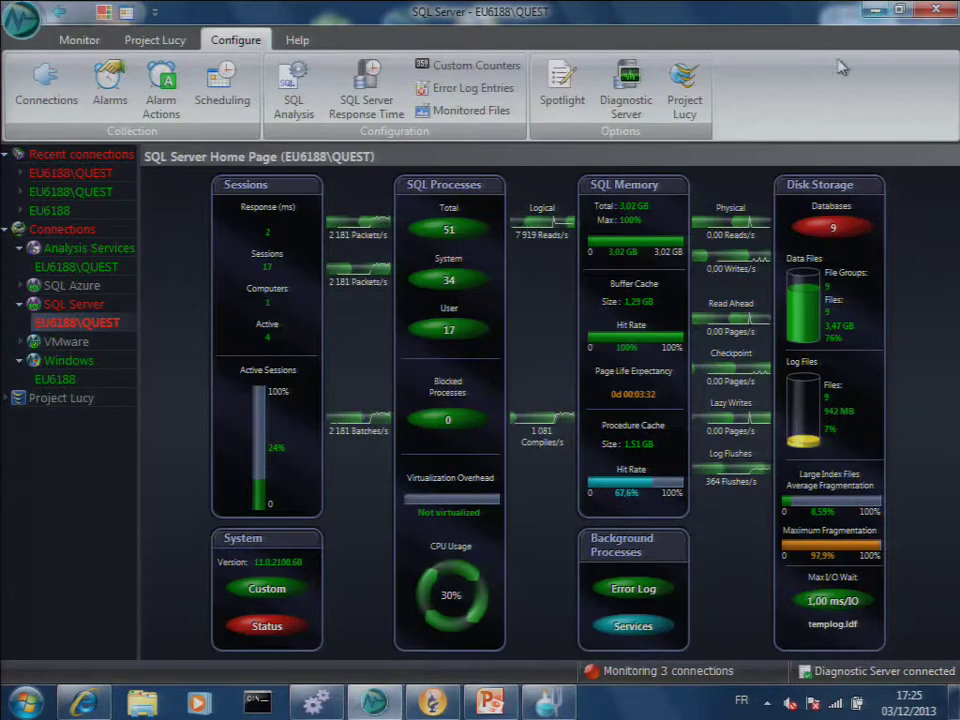
pyautogui.click(874, 12)
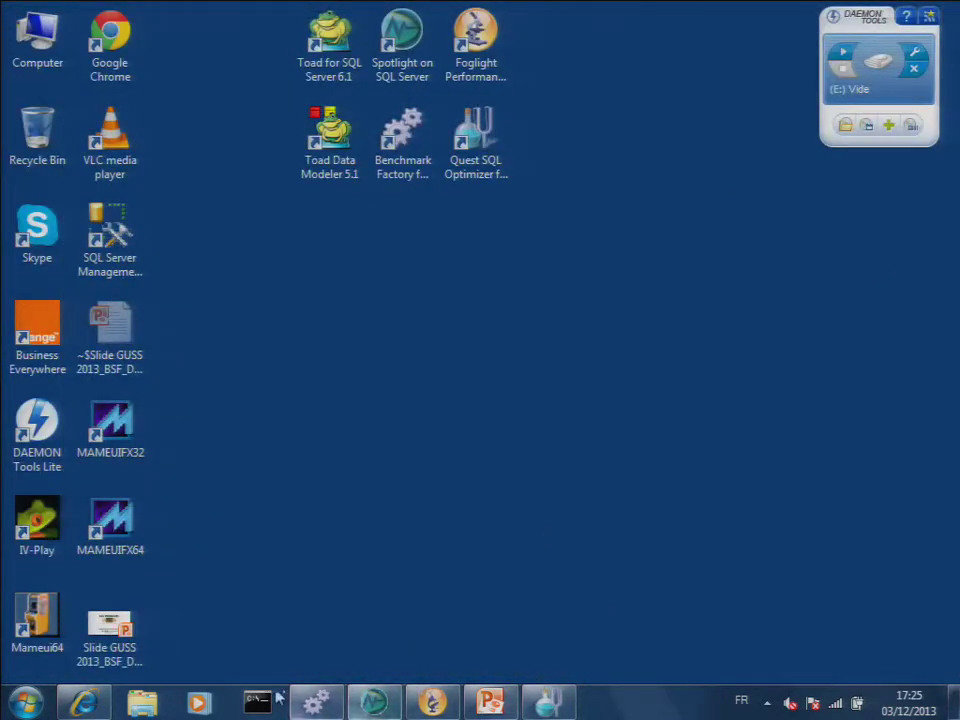
# Switch to Foglight Performance Analysis, set the overview period to Last 6 Hours, and show the Instance Workload legend
pyautogui.click(432, 706)
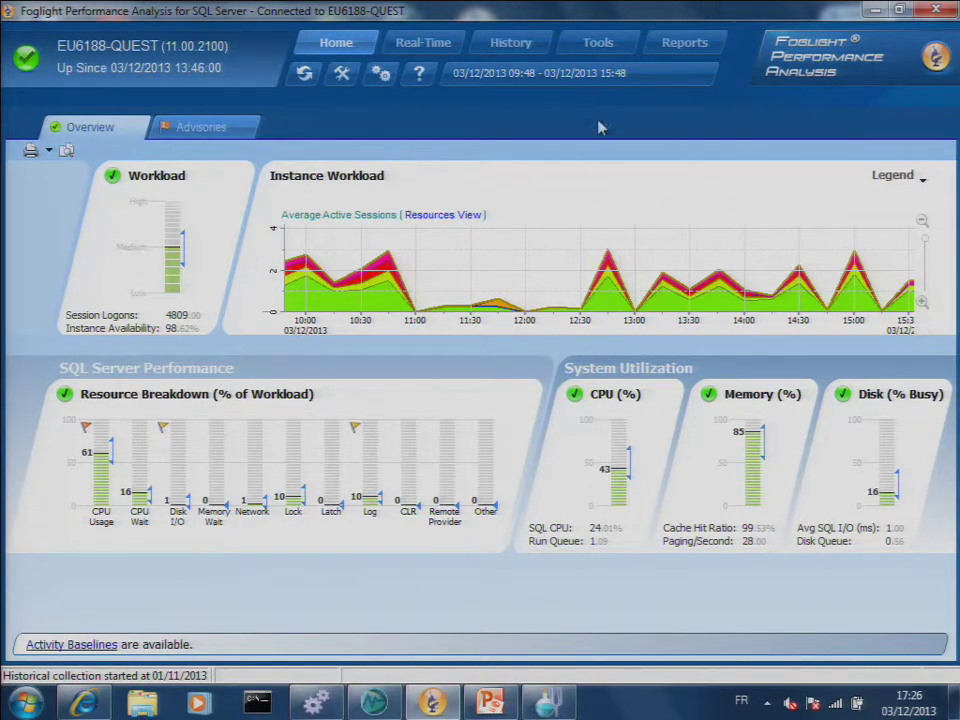
pyautogui.click(540, 73)
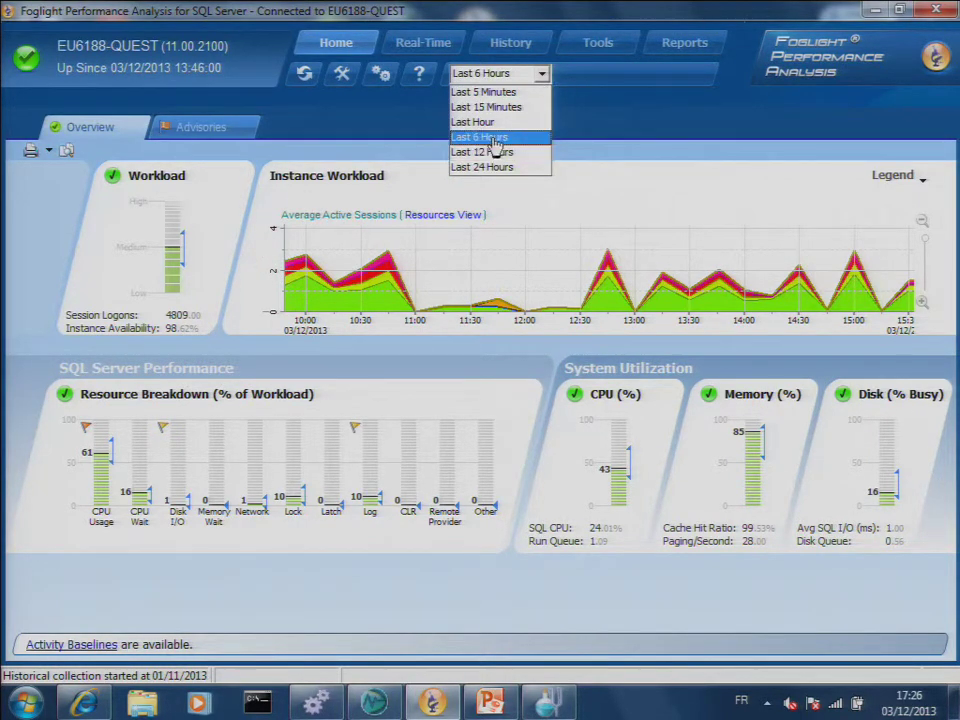
pyautogui.click(490, 137)
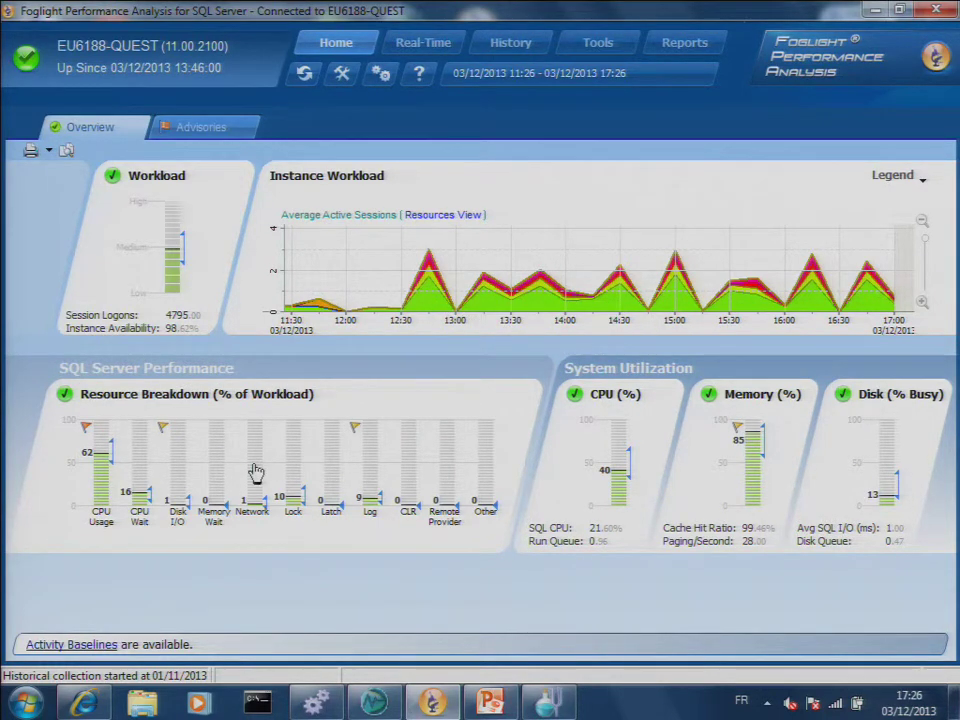
pyautogui.click(923, 185)
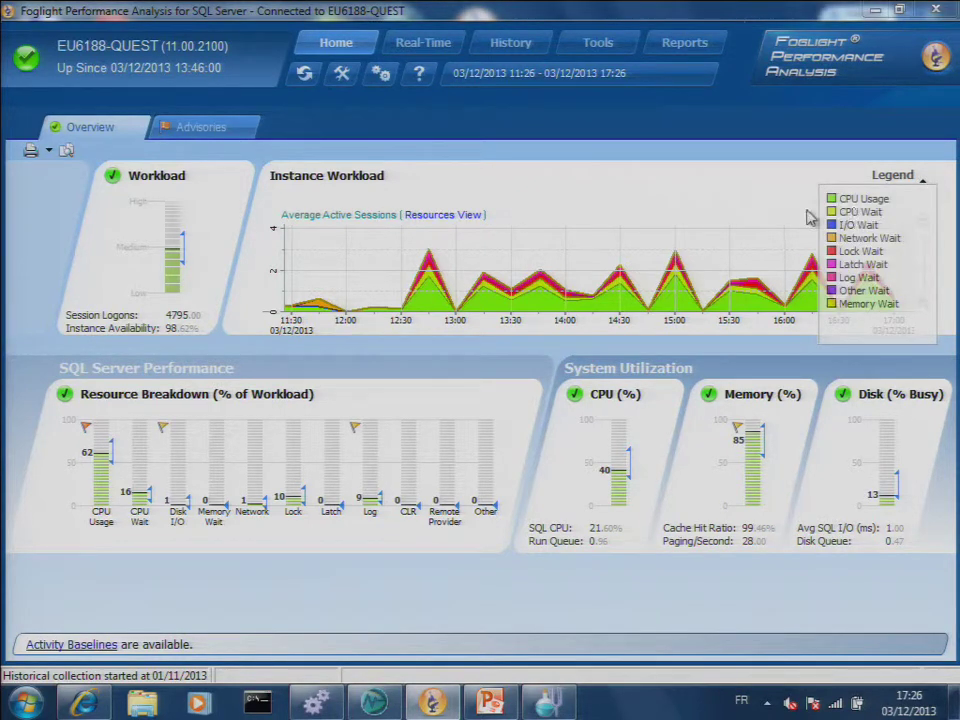